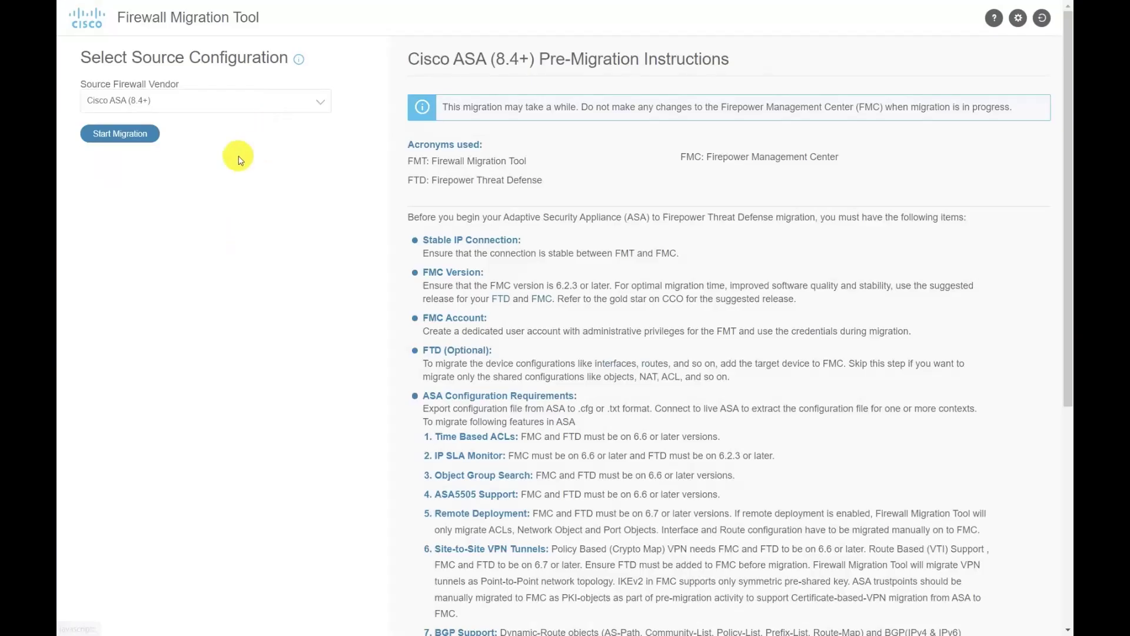
# Start a Cisco ASA (8.4+) migration and manually upload CiscoLive_config_final.txt for parsing
pyautogui.click(126, 132)
pyautogui.click(266, 321)
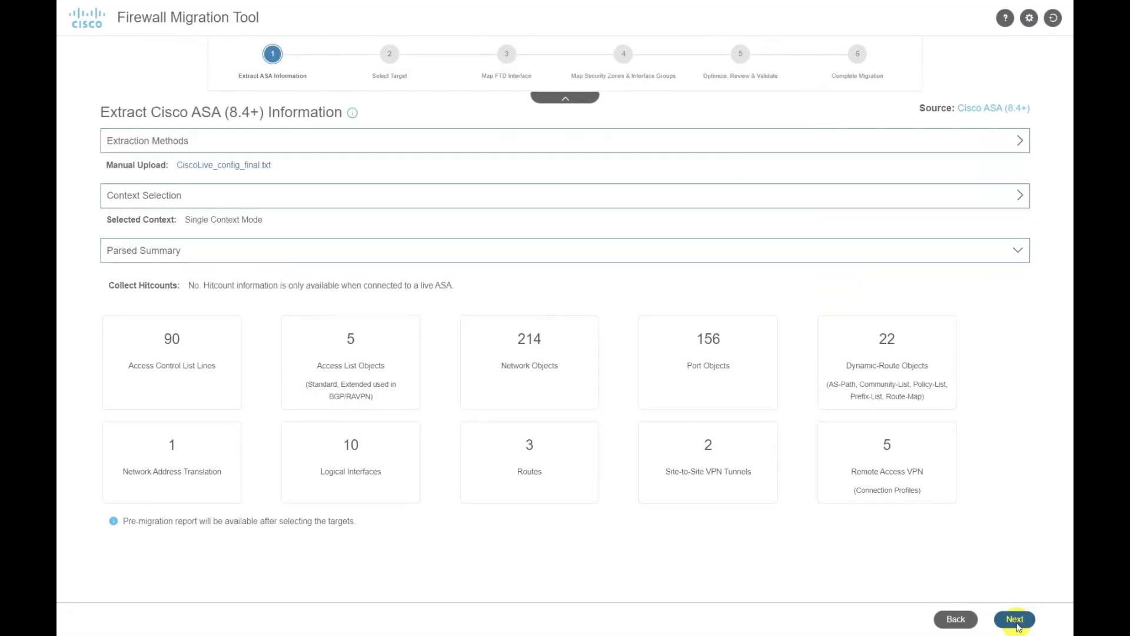
# Connect to the on-prem FMC at 10.196.155.3:11515 and log in
pyautogui.click(1010, 616)
pyautogui.click(151, 221)
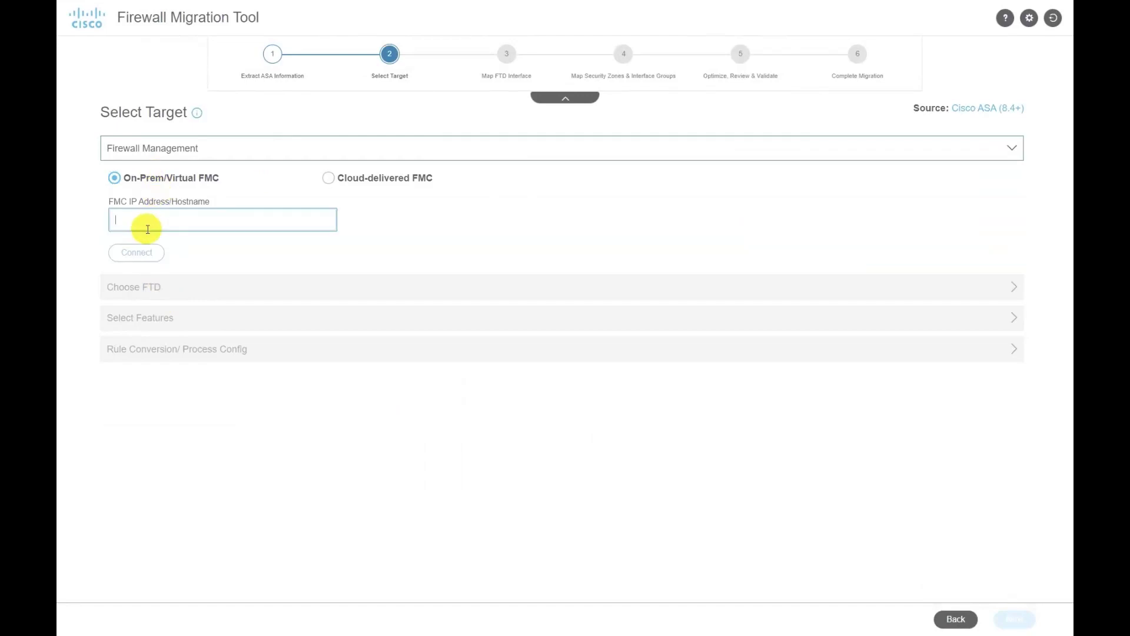
pyautogui.write('10.196.155.3:11515')
pyautogui.click(156, 257)
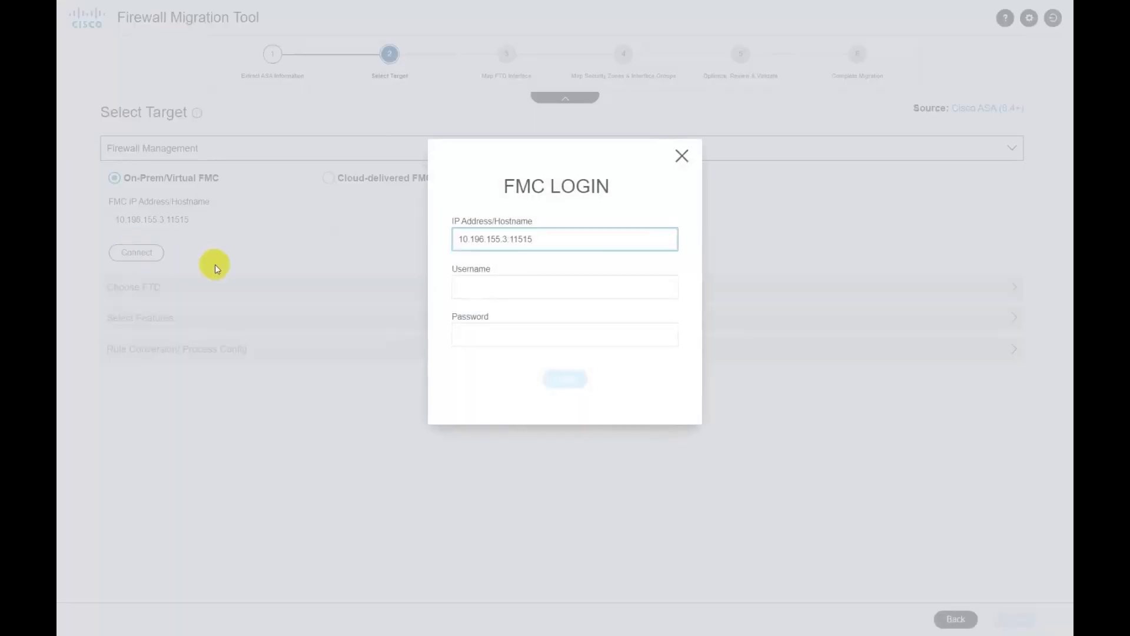
pyautogui.click(494, 281)
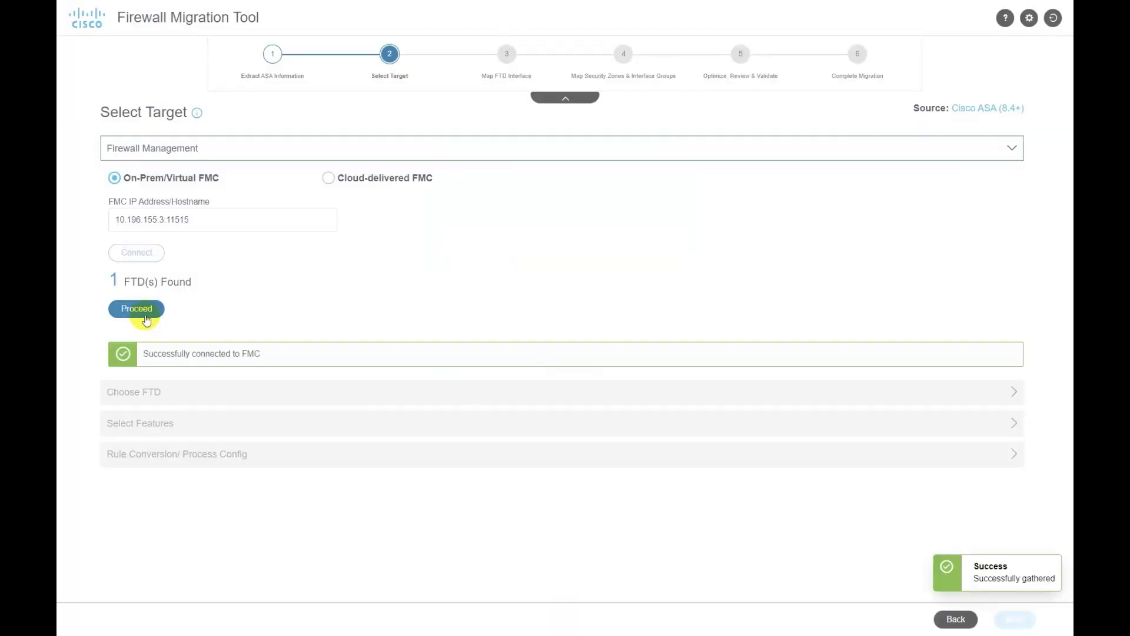
# Choose FTD 10.10.2.149 as the target device and proceed to feature selection
pyautogui.click(136, 308)
pyautogui.click(181, 250)
pyautogui.click(197, 274)
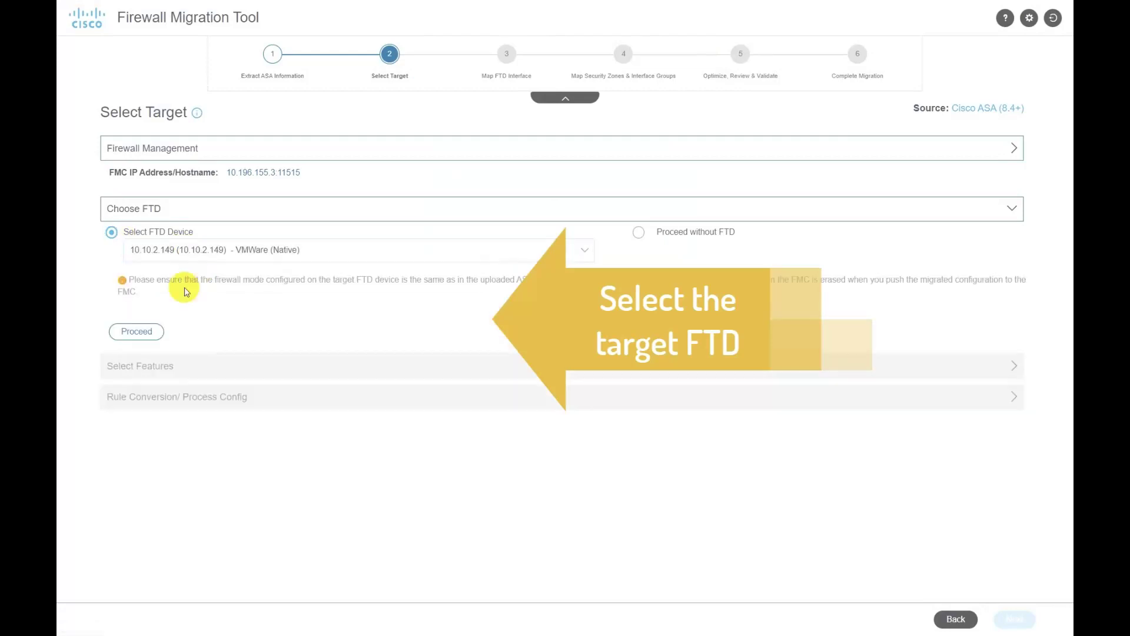
pyautogui.click(144, 328)
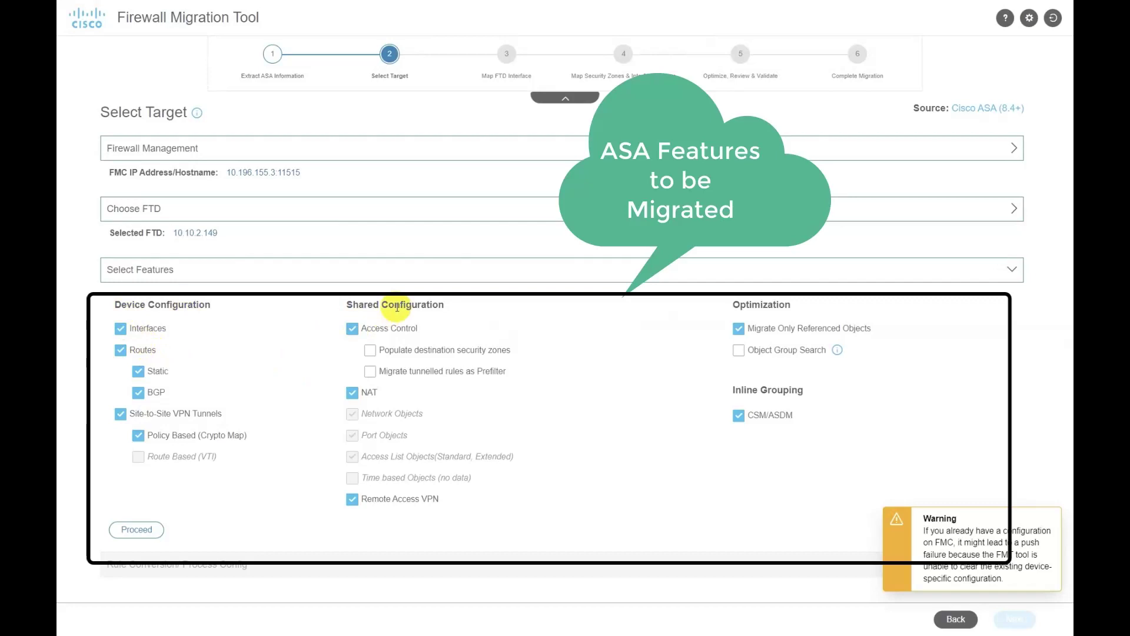
# Re-include Interfaces and dependent features, confirm the selection including Remote Access VPN, and start conversion
pyautogui.click(120, 328)
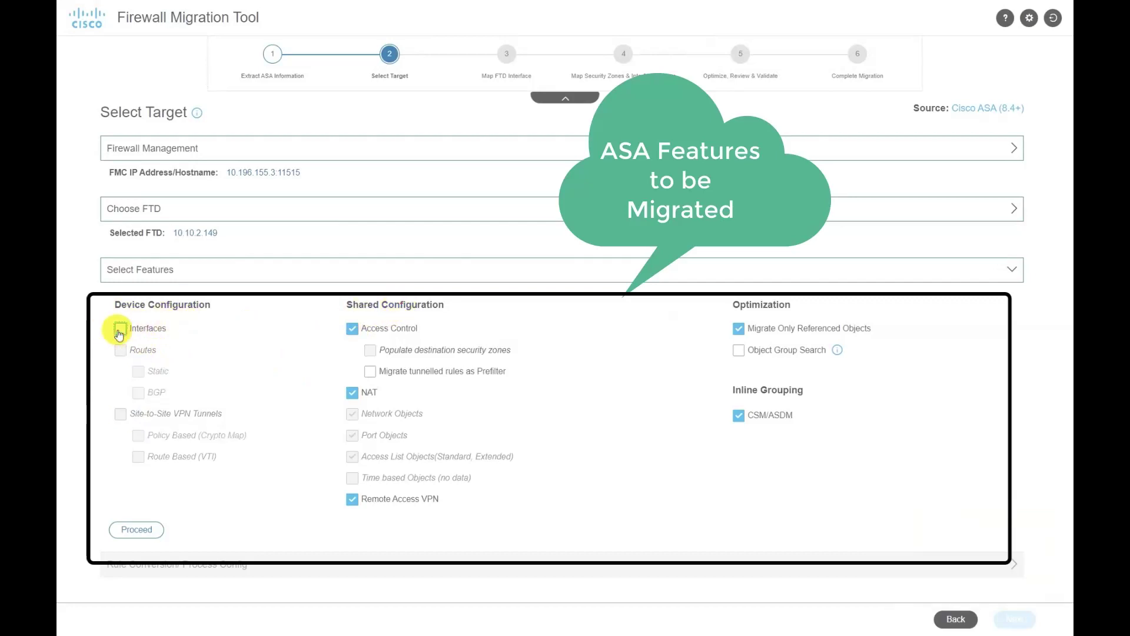
pyautogui.click(120, 329)
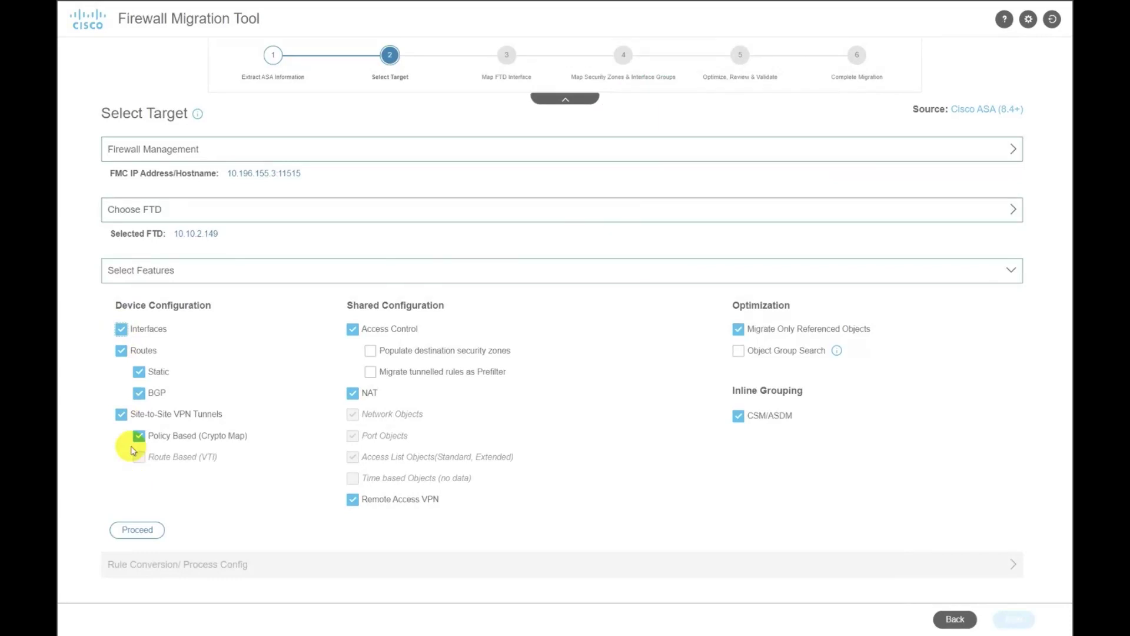
pyautogui.click(137, 529)
pyautogui.click(152, 327)
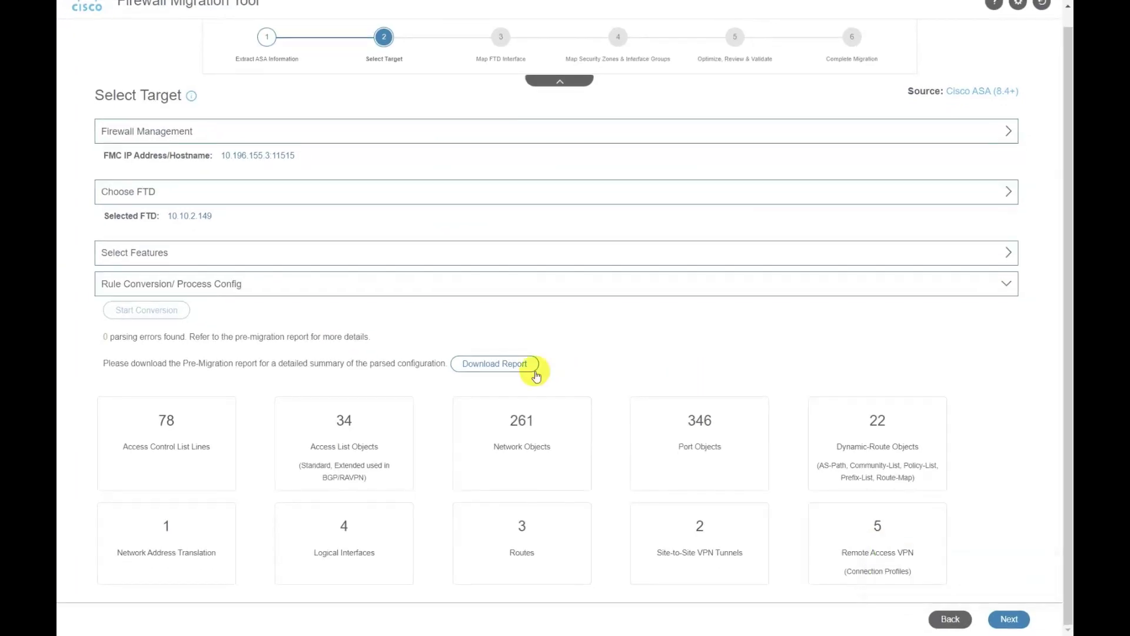
# Download the pre-migration report and open the HTML file
pyautogui.click(510, 371)
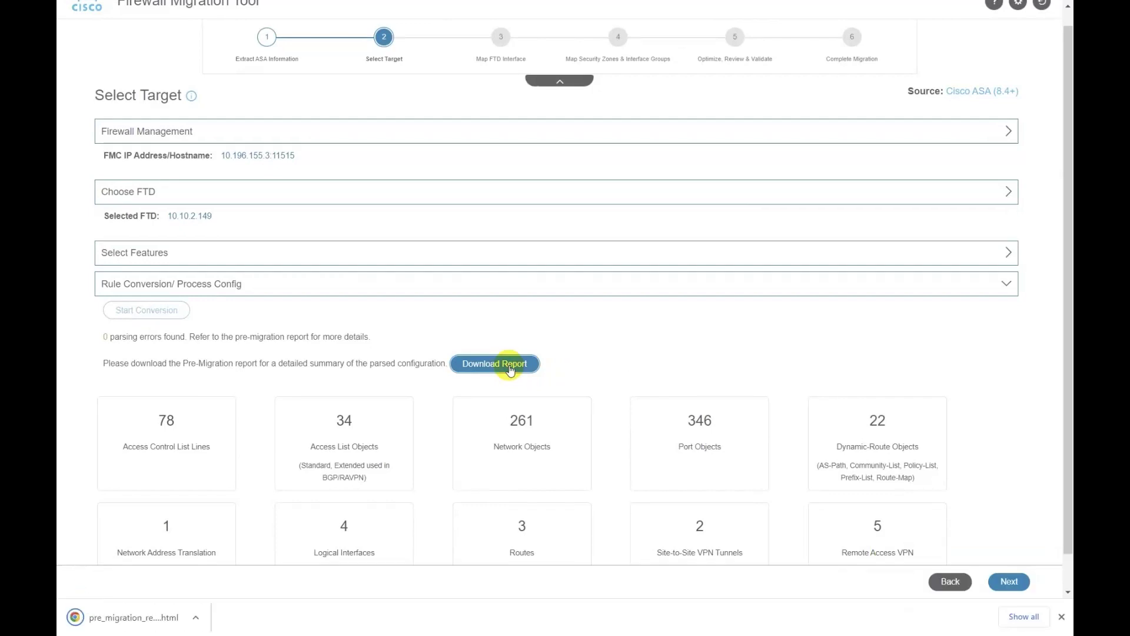
pyautogui.click(198, 616)
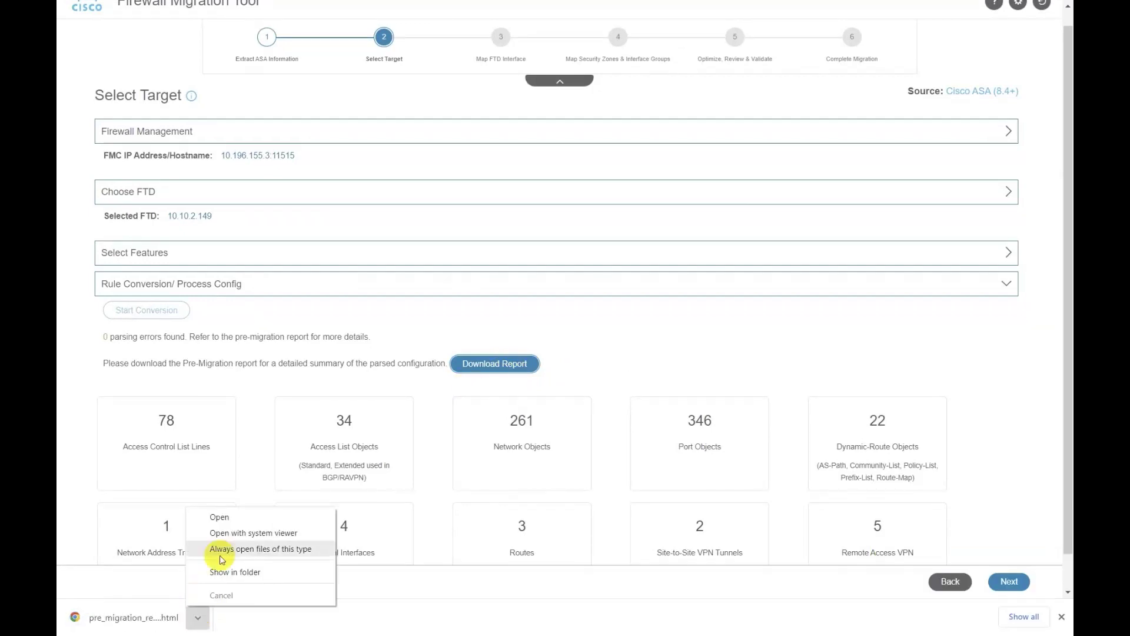
pyautogui.click(221, 516)
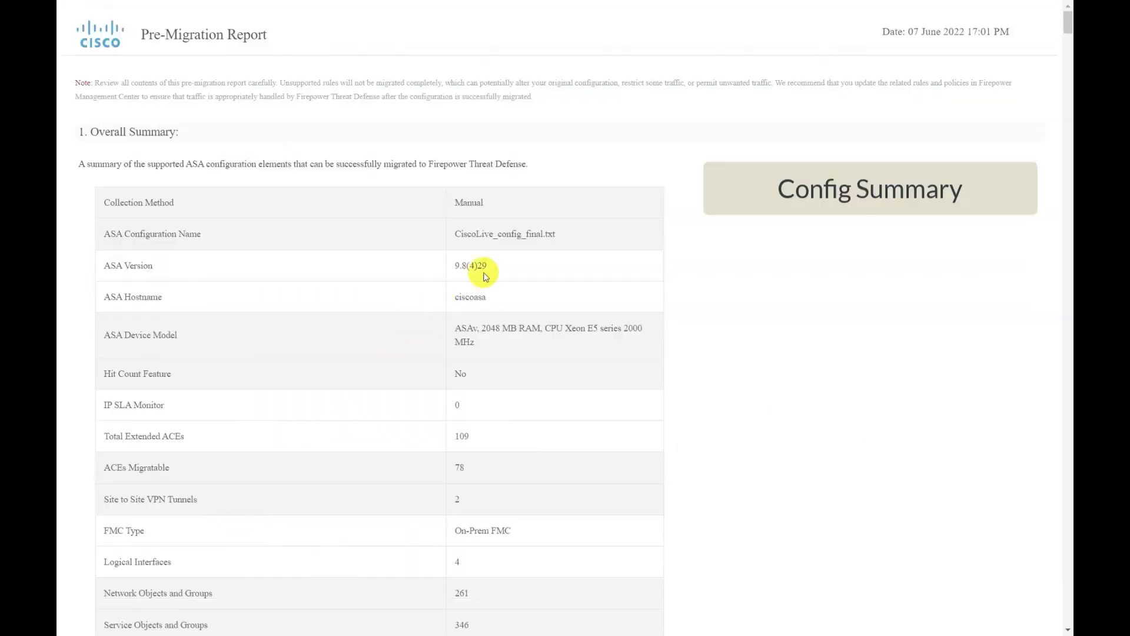
# Review the report's summary, ASA Version 9.8(4)29, errors and unsupported sections
pyautogui.moveTo(505, 267); pyautogui.dragTo(450, 277)
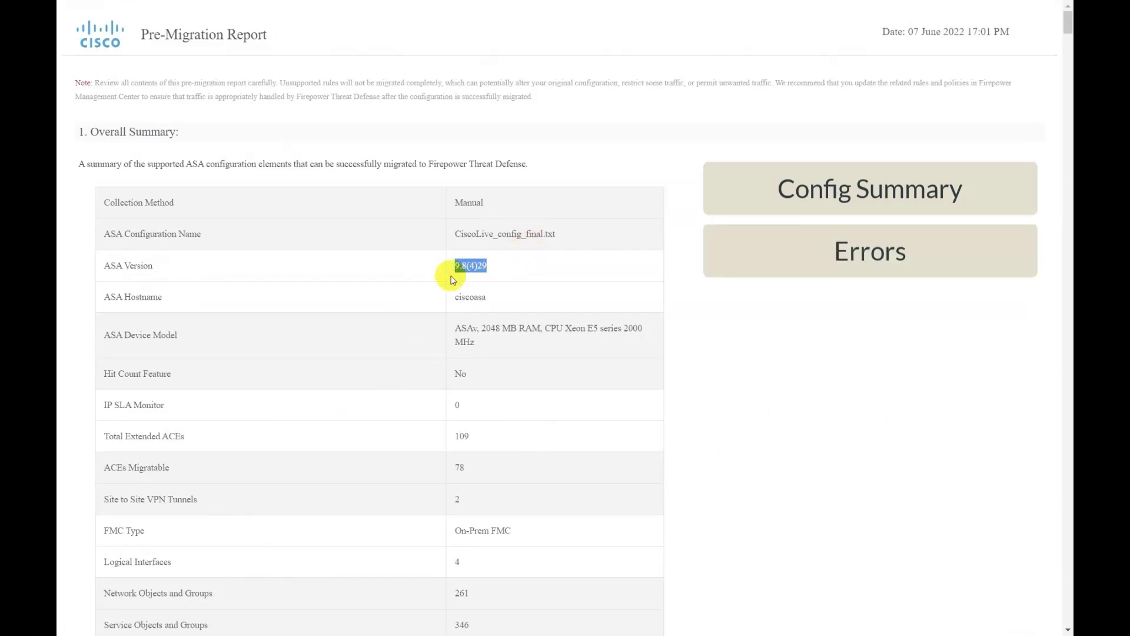
pyautogui.scroll(-3, 477, 402)
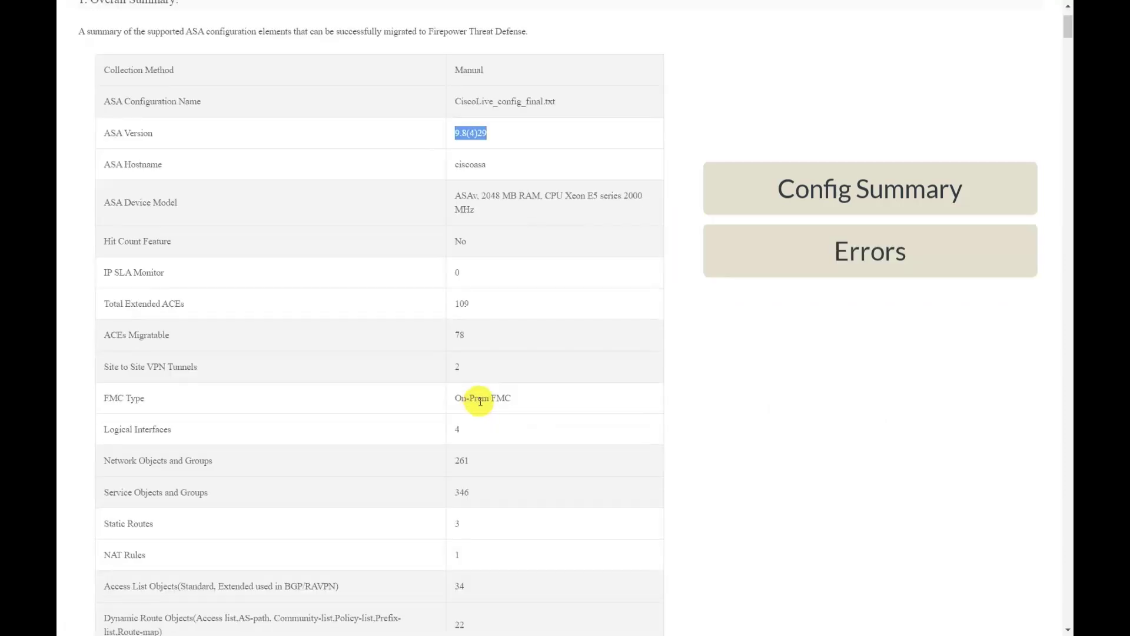
pyautogui.scroll(-3, 480, 402)
pyautogui.moveTo(511, 266); pyautogui.dragTo(460, 268)
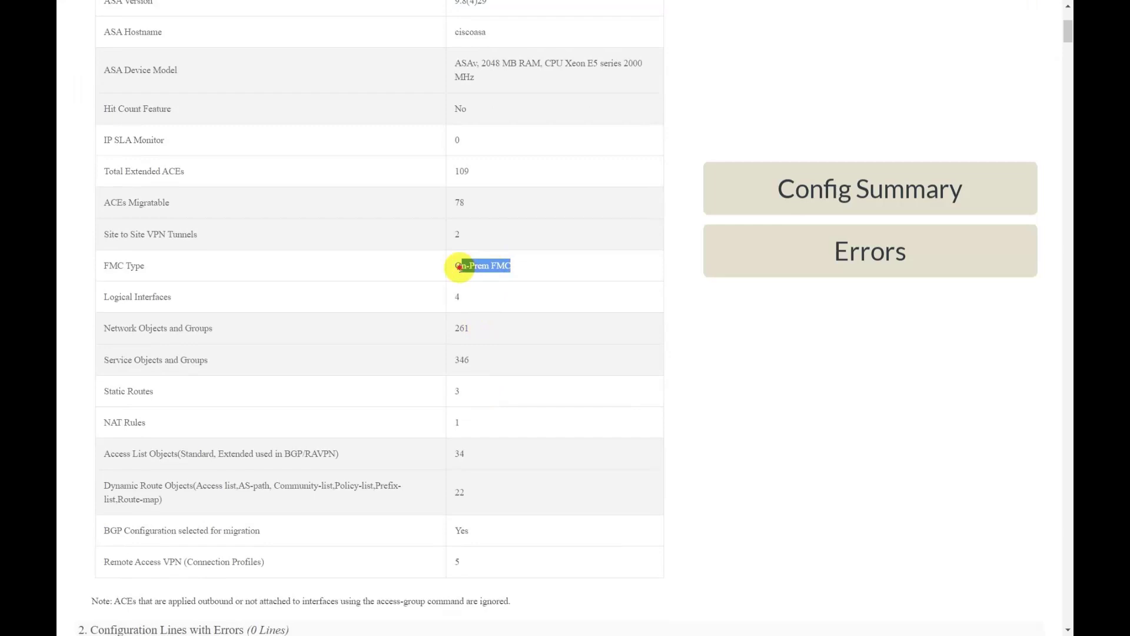
pyautogui.scroll(-5, 435, 386)
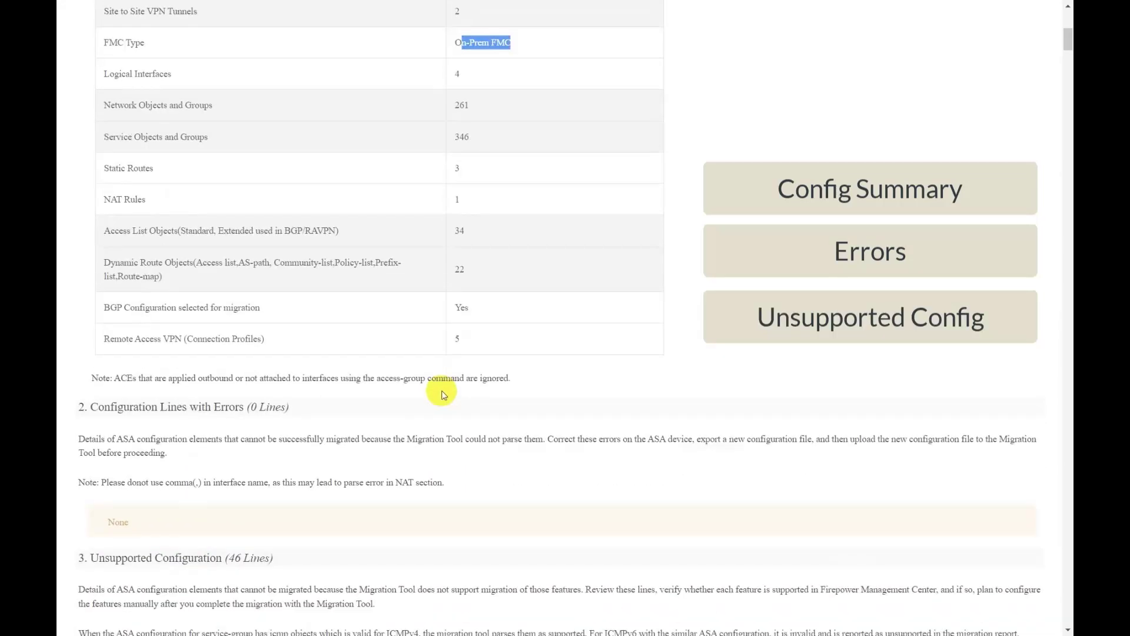
pyautogui.scroll(-2, 441, 390)
pyautogui.moveTo(229, 449); pyautogui.dragTo(97, 448)
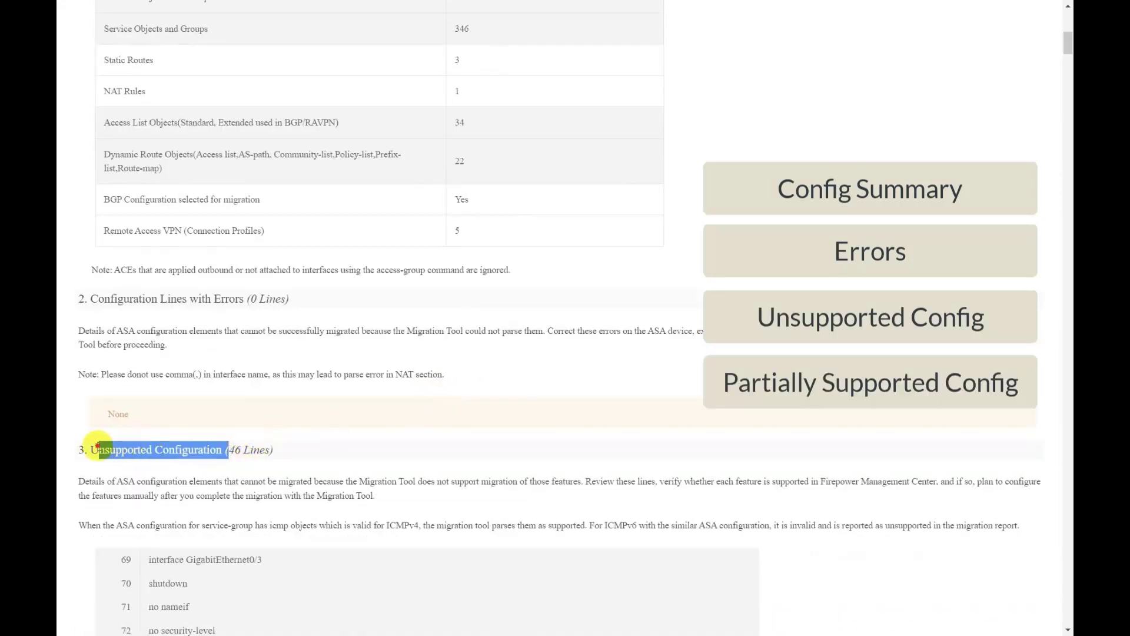
pyautogui.scroll(-20, 204, 503)
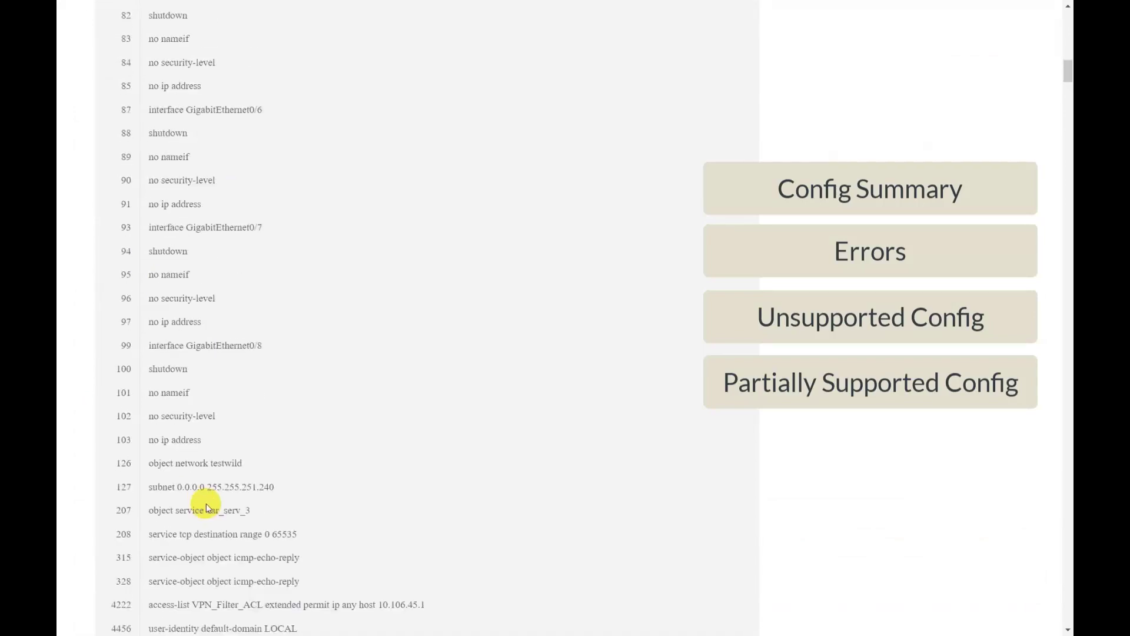
pyautogui.moveTo(76, 131); pyautogui.dragTo(152, 131)
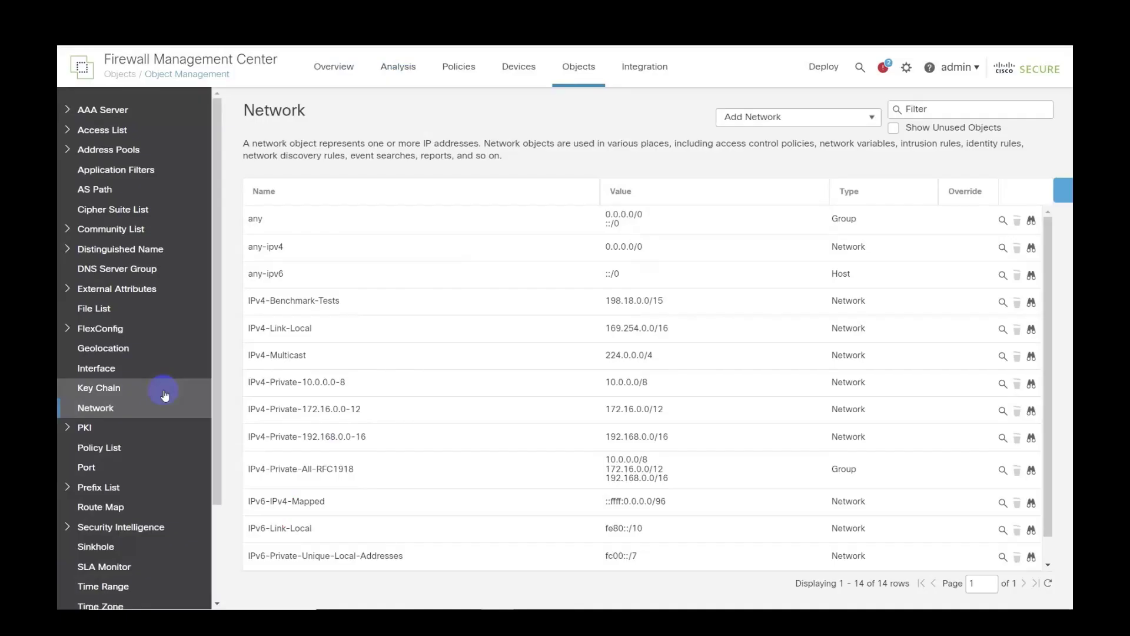
# Check the three PKCS12 trustpoints under PKI > Cert Enrollment
pyautogui.click(106, 429)
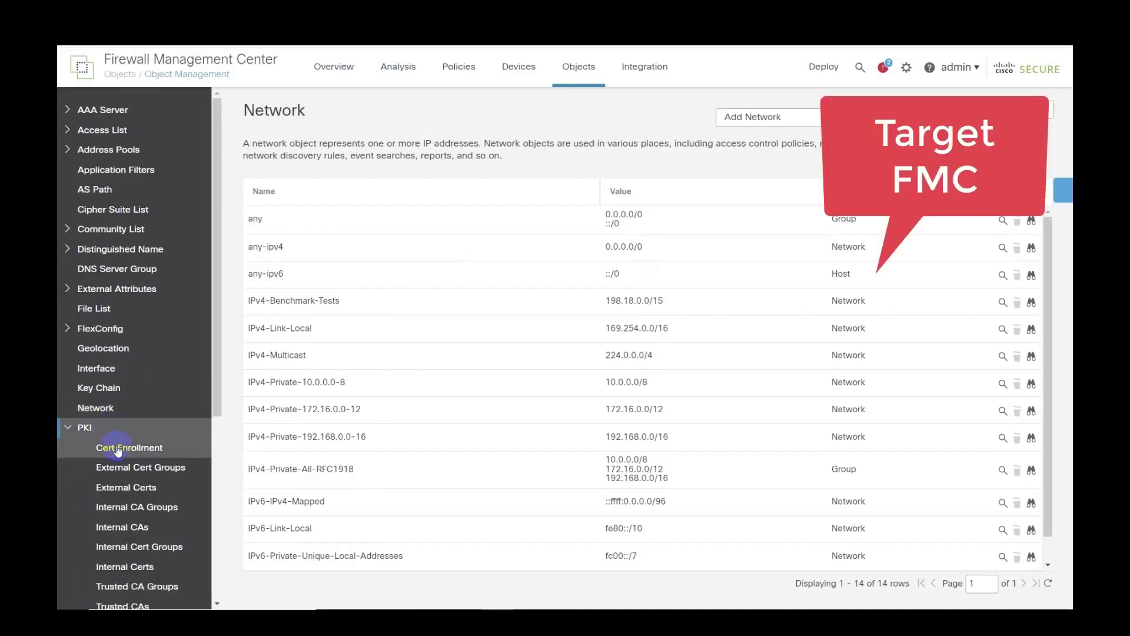
pyautogui.click(121, 449)
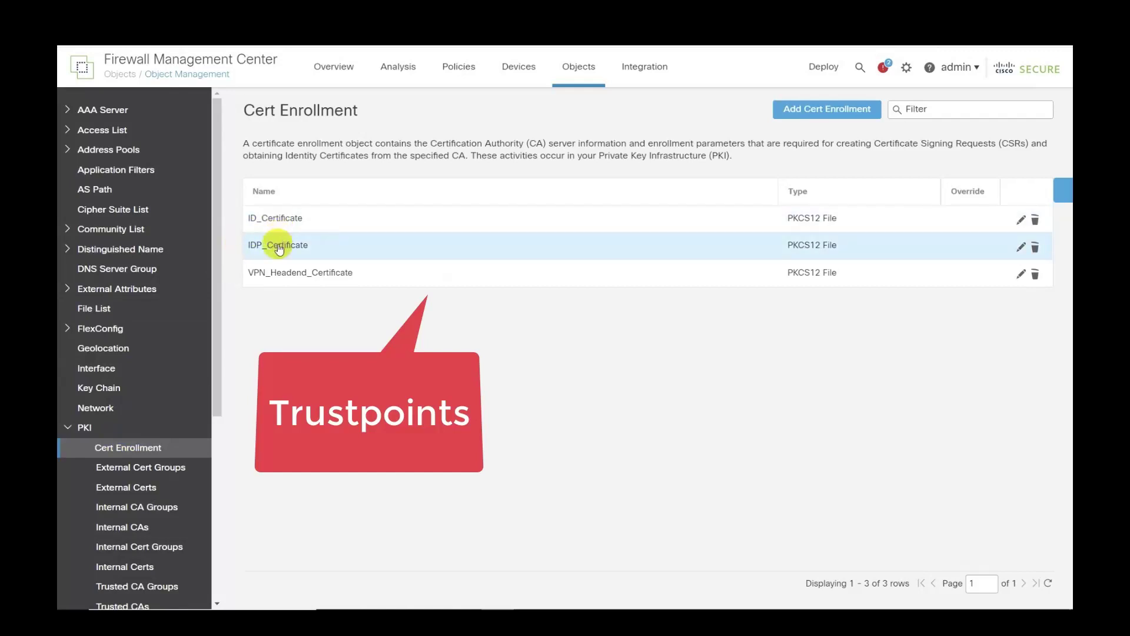
pyautogui.scroll(-5, 151, 426)
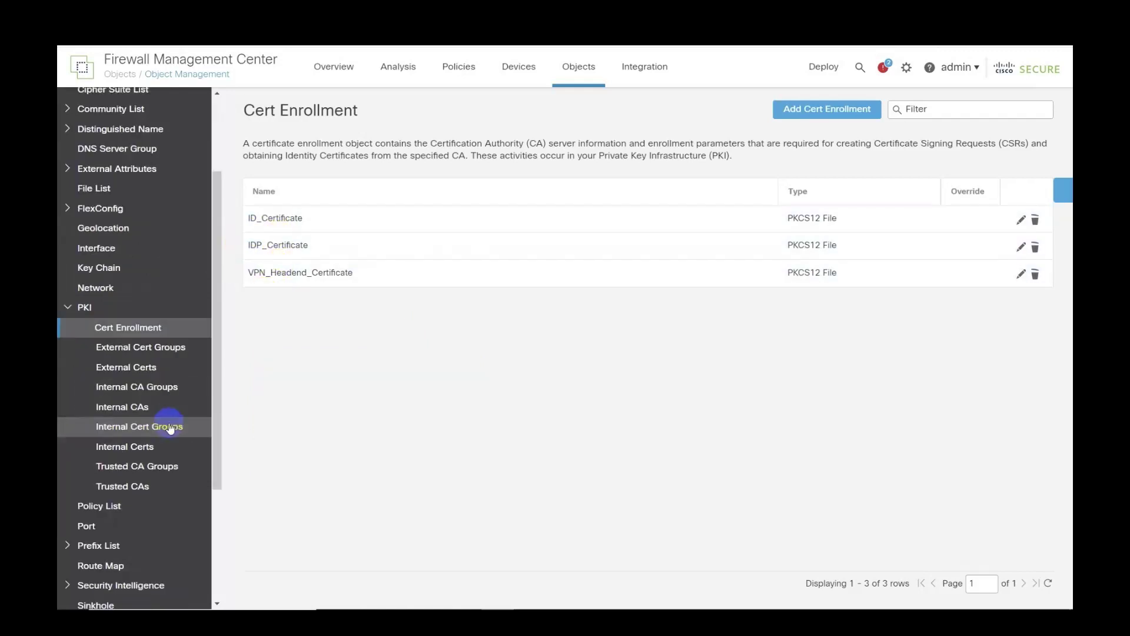
# Show the AnyConnect File objects under the VPN object category
pyautogui.click(88, 585)
pyautogui.scroll(-3, 83, 583)
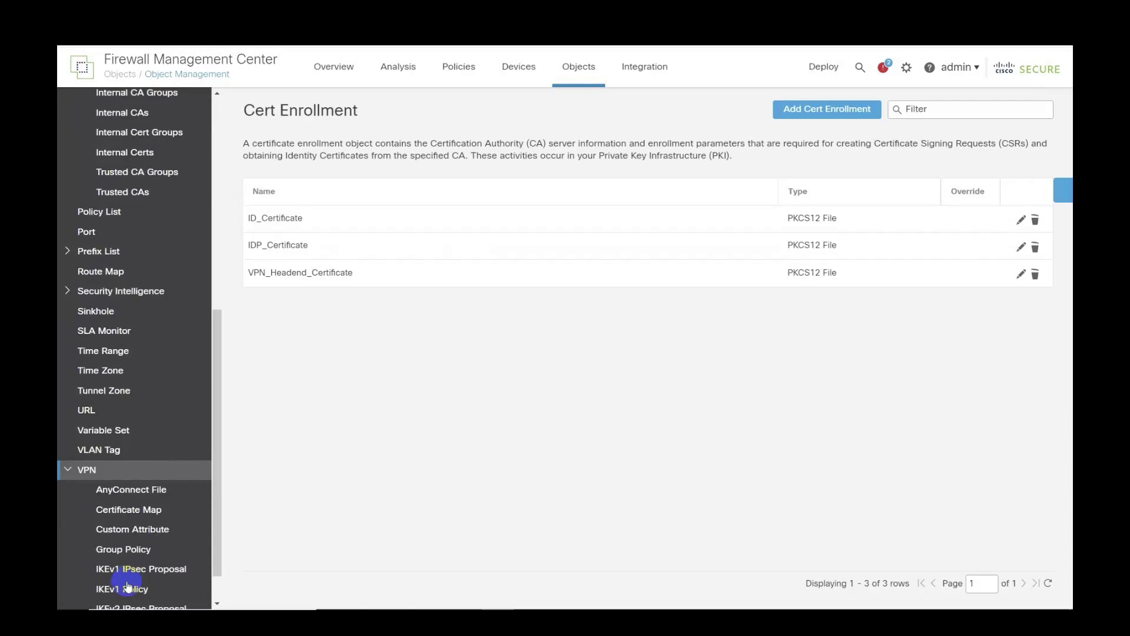
pyautogui.click(152, 458)
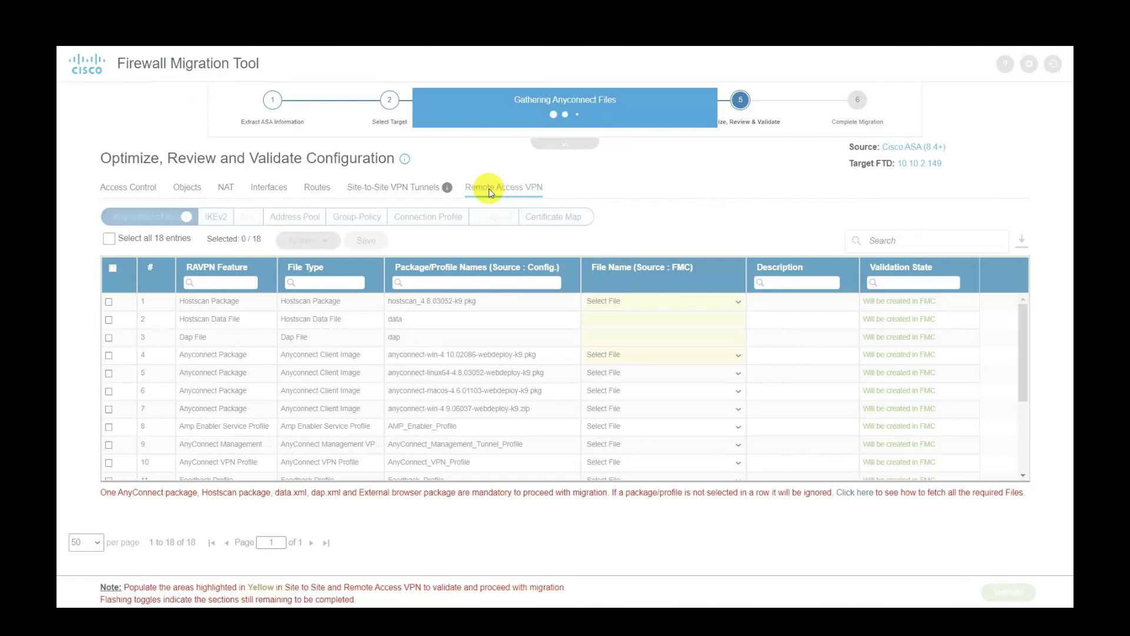
# Assign hostscan_4.10.02089-k9.pkg to the Hostscan Package and save
pyautogui.click(108, 301)
pyautogui.click(639, 300)
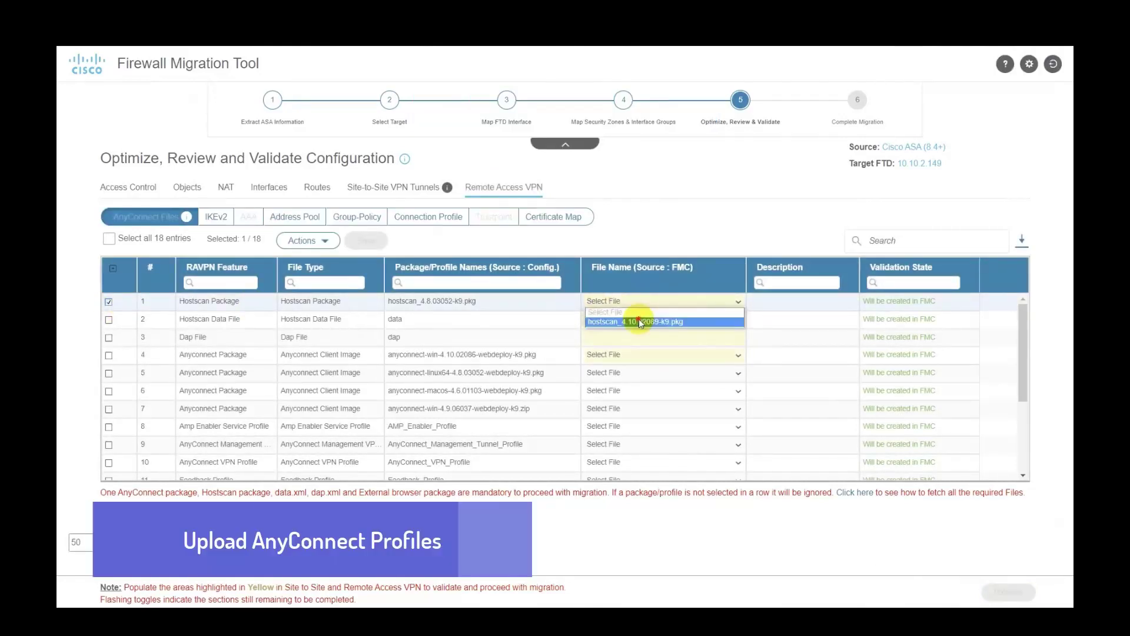
pyautogui.click(639, 321)
pyautogui.click(371, 241)
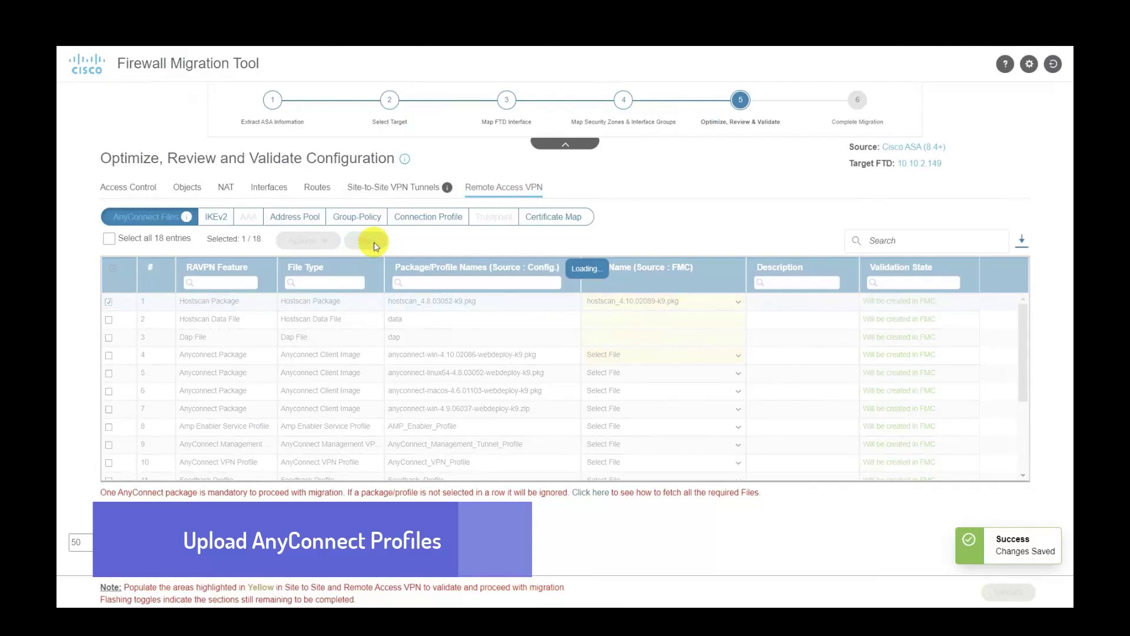
# Review the ciscoasa_LOCAL and ciscoasa_SAML AAA entries and the address pools
pyautogui.click(247, 216)
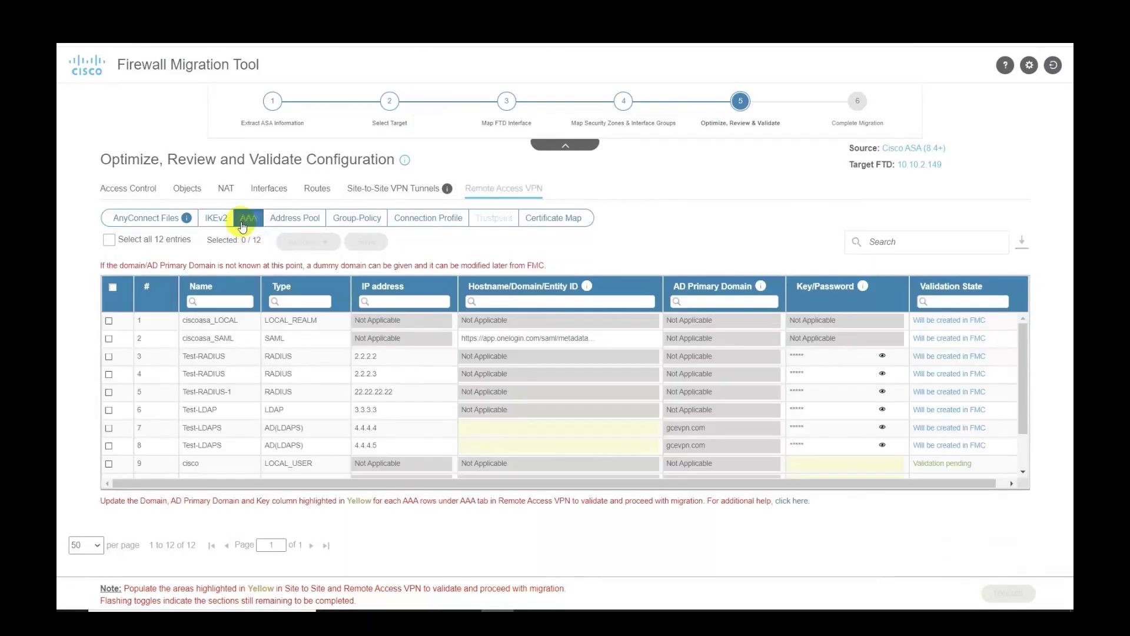
pyautogui.click(108, 320)
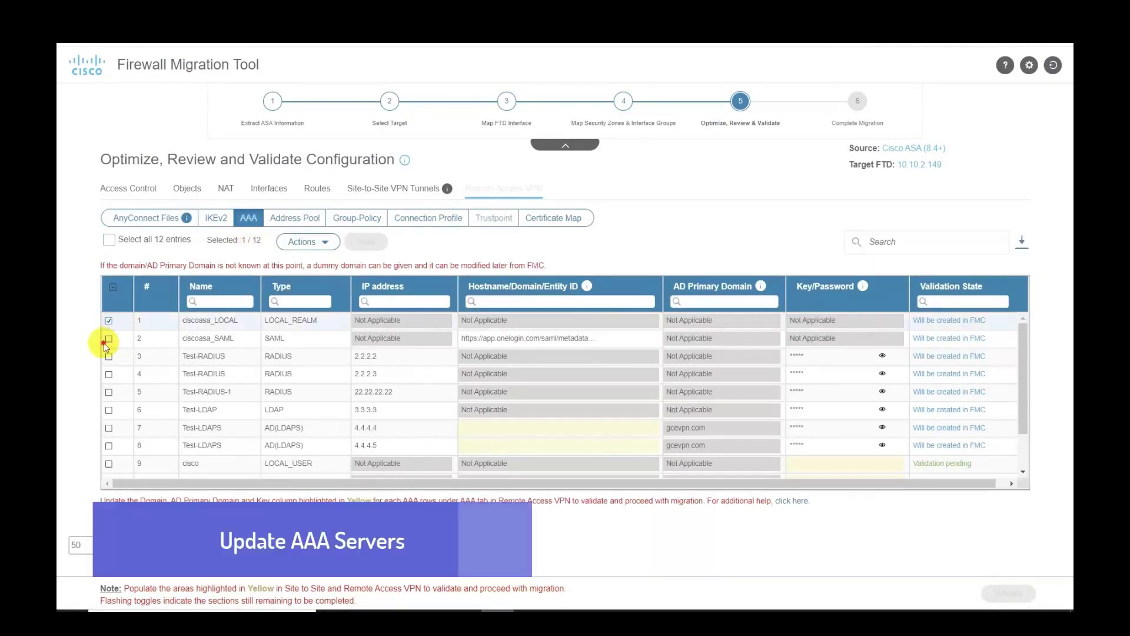
pyautogui.click(108, 339)
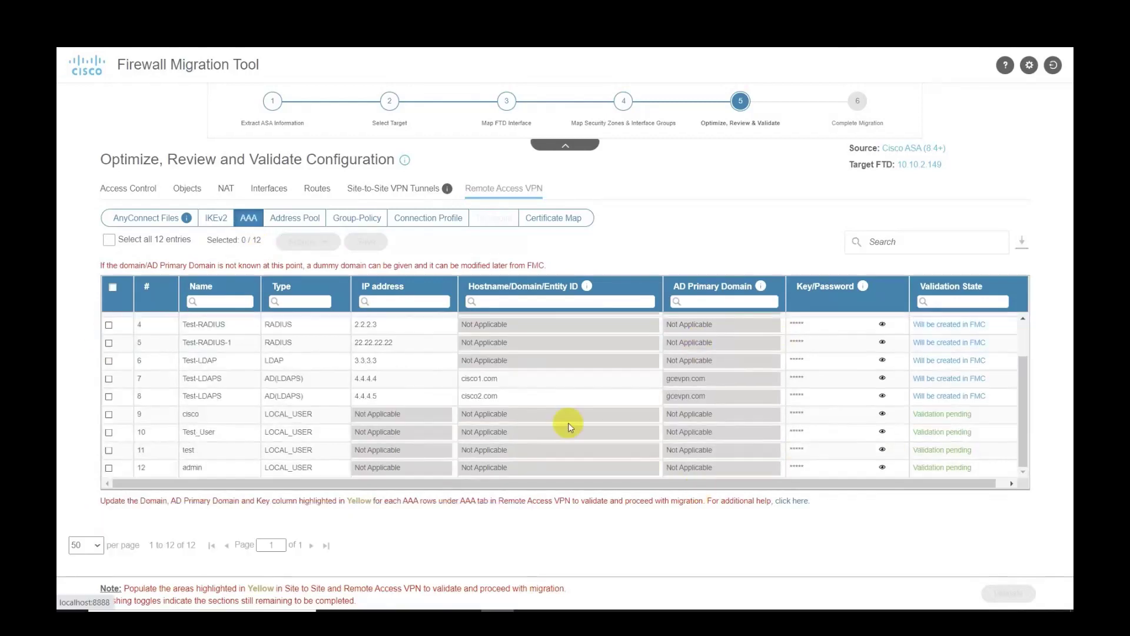
pyautogui.click(310, 225)
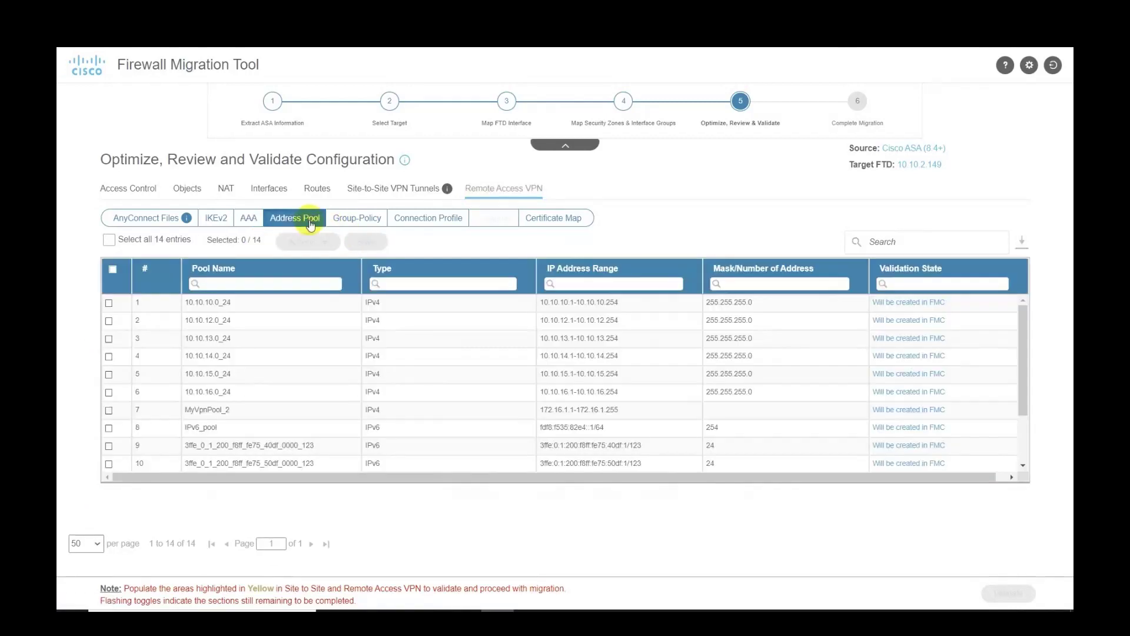
pyautogui.click(109, 303)
pyautogui.click(306, 242)
pyautogui.click(310, 246)
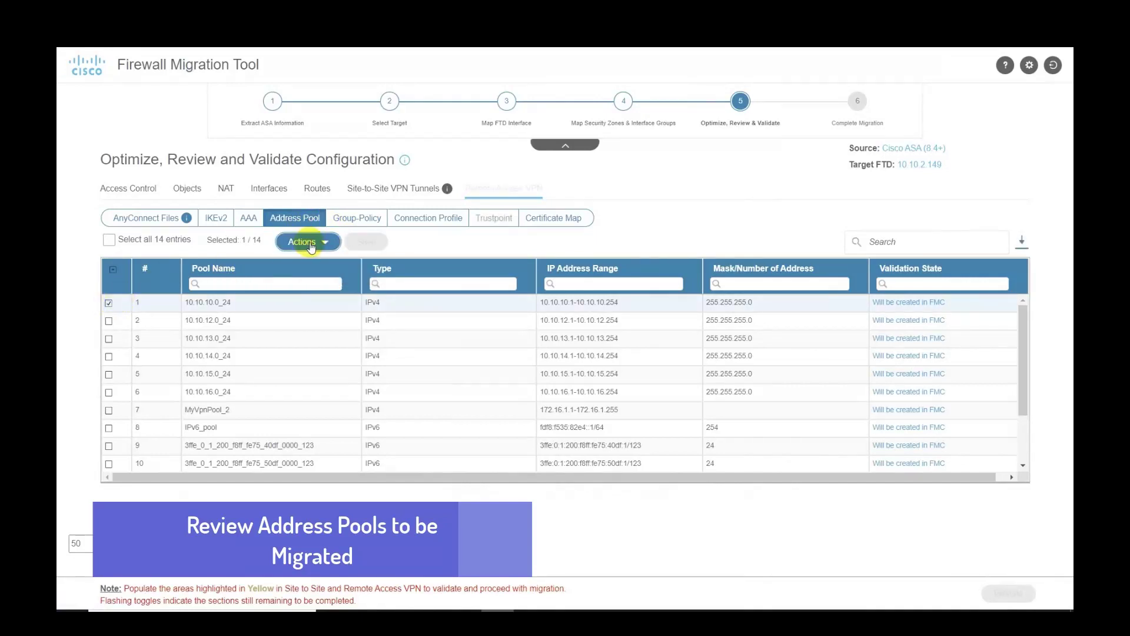
# Review group-policy, connection profiles and the SSL Global Identity trustpoint, then return to AnyConnect Files
pyautogui.click(357, 218)
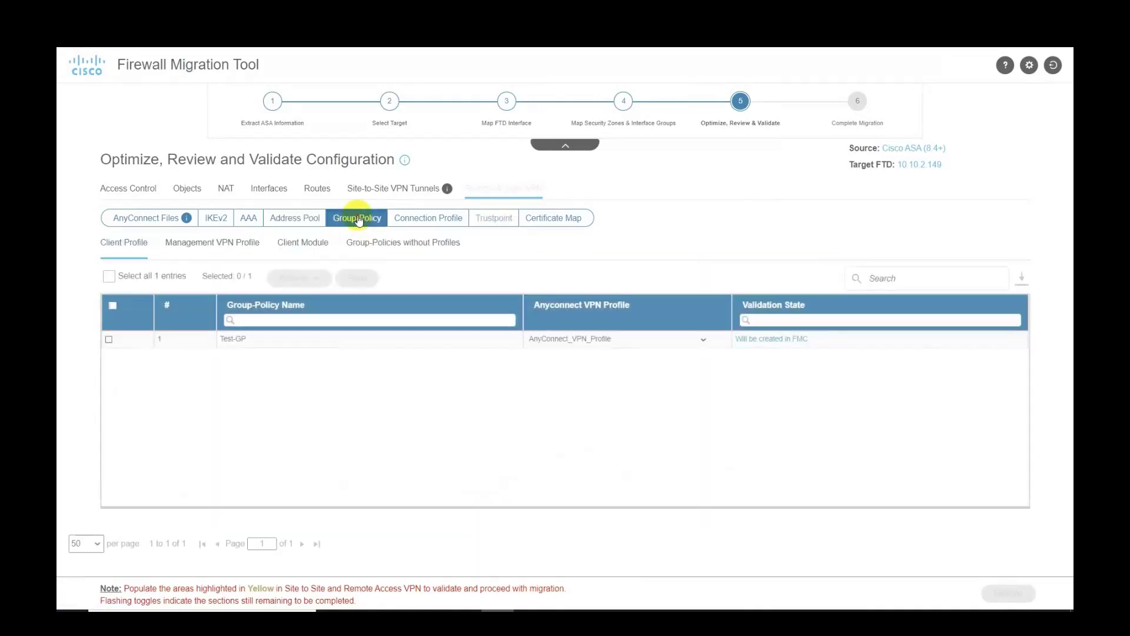
pyautogui.click(213, 250)
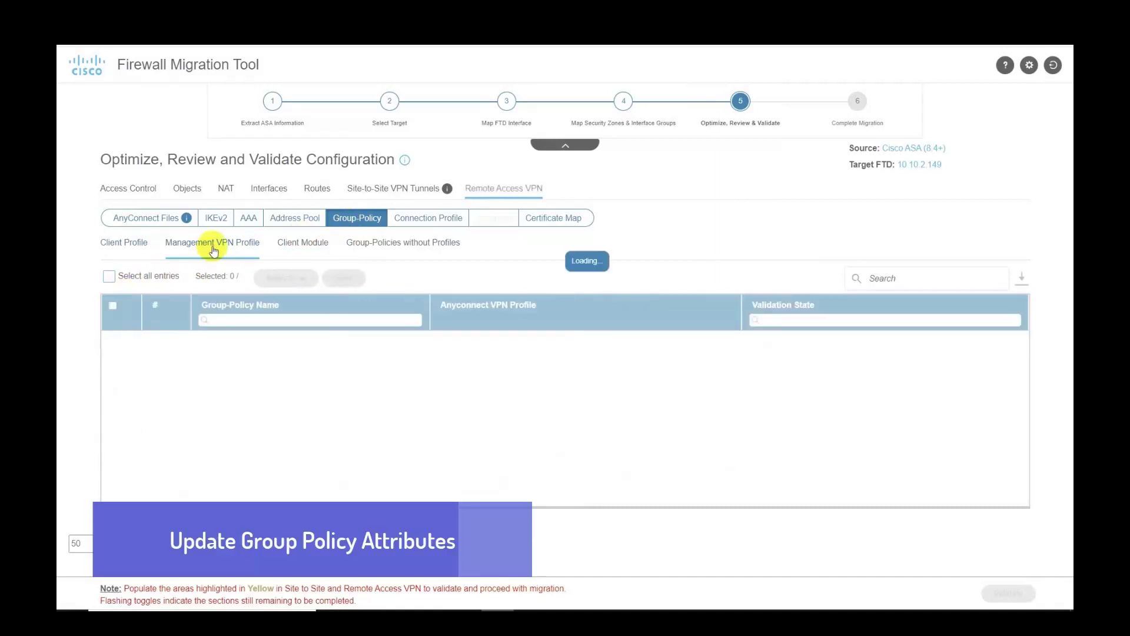
pyautogui.click(302, 247)
pyautogui.click(413, 224)
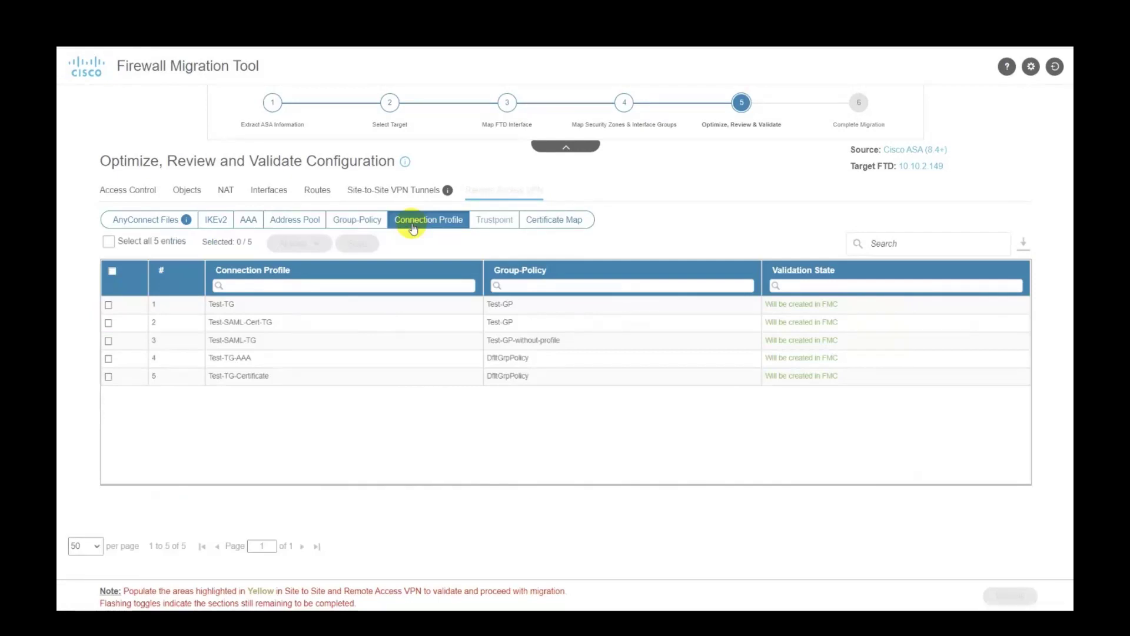
pyautogui.click(486, 223)
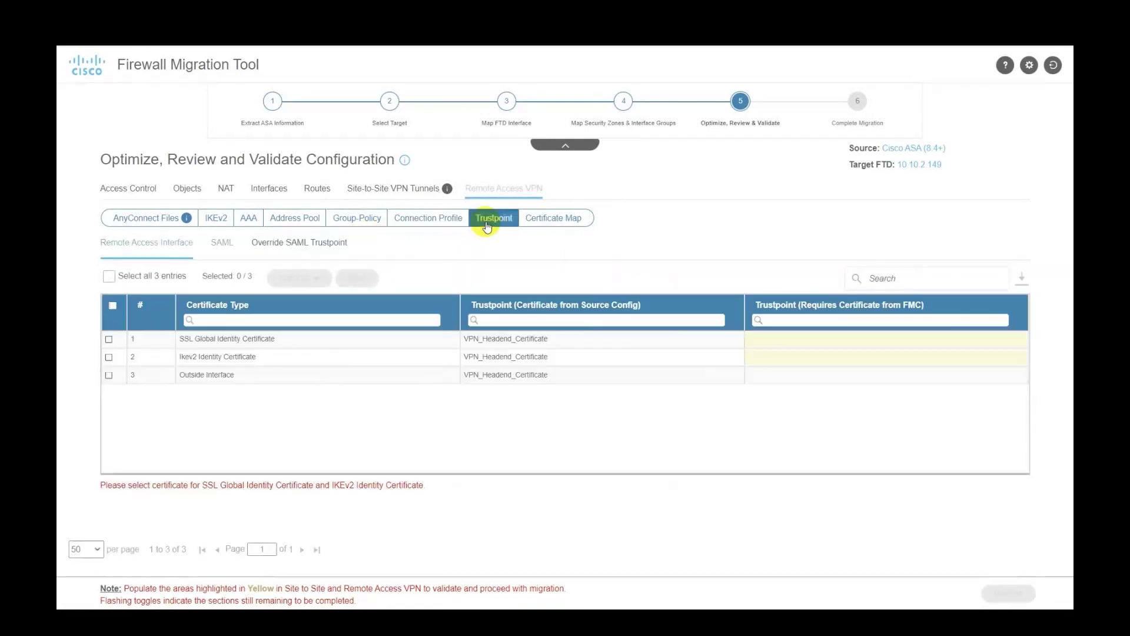
pyautogui.click(109, 340)
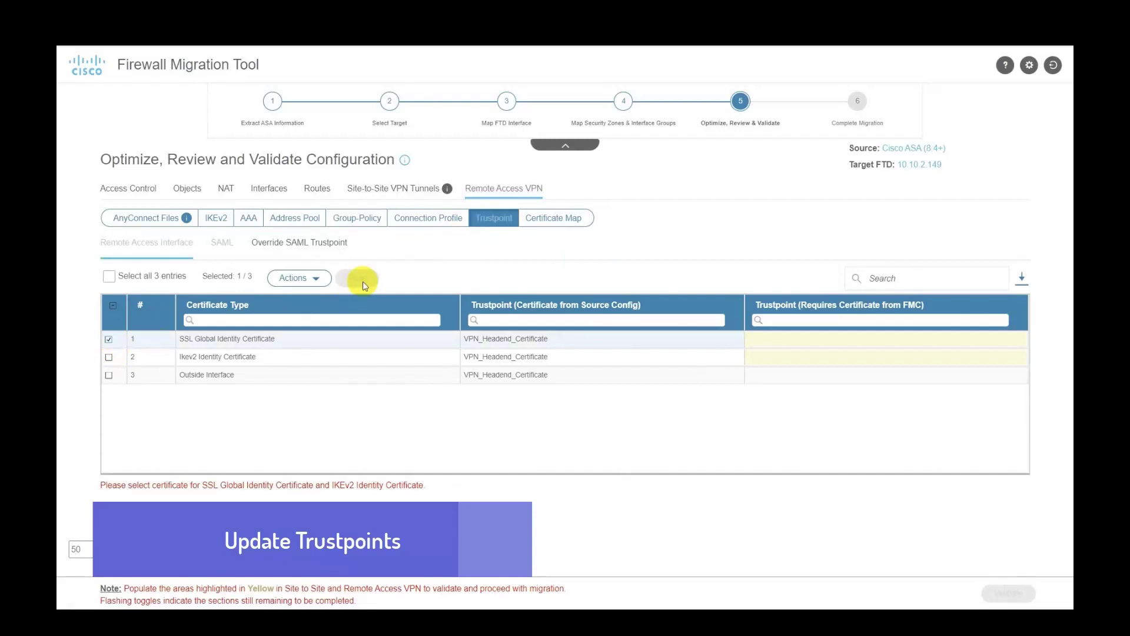
pyautogui.click(132, 219)
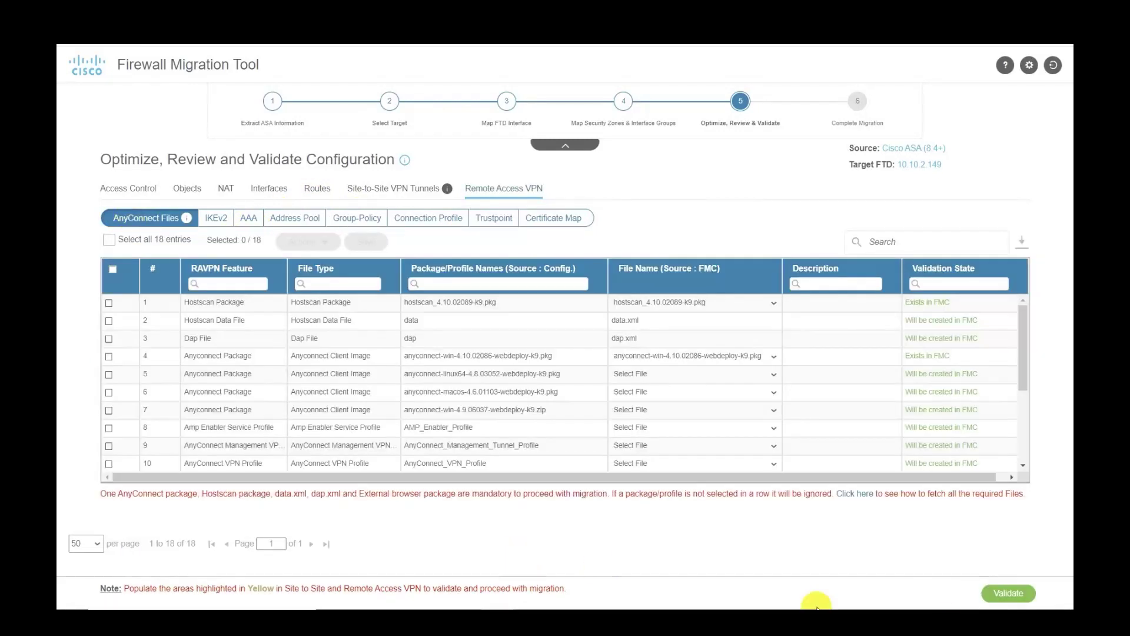
# Validate the migration configuration with no conflicts and push it to FMC
pyautogui.click(996, 594)
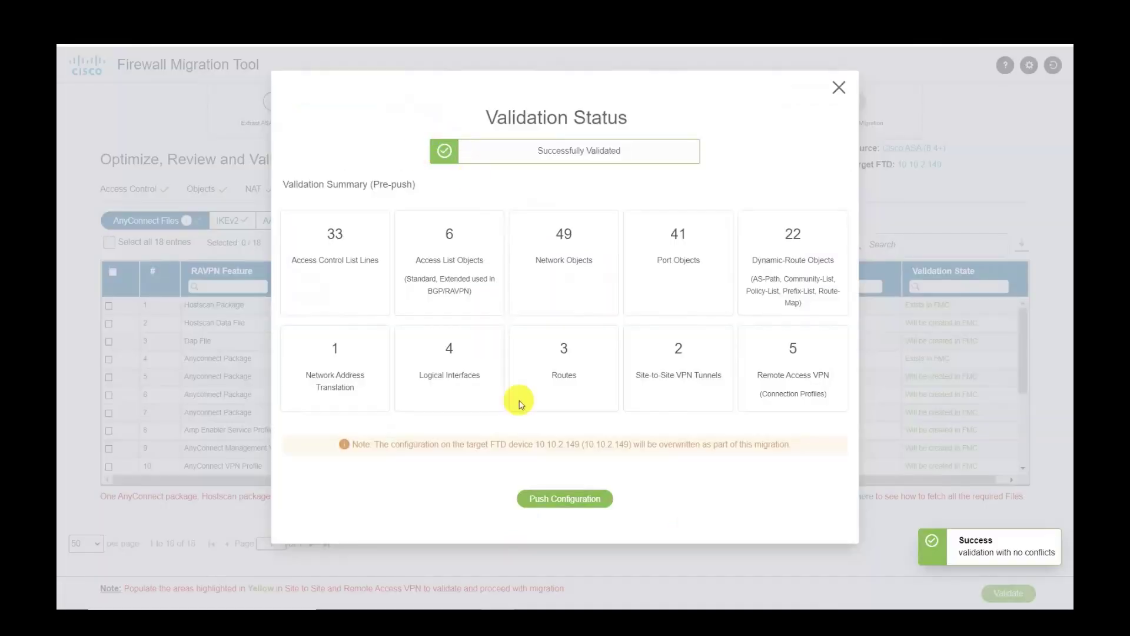
pyautogui.click(581, 501)
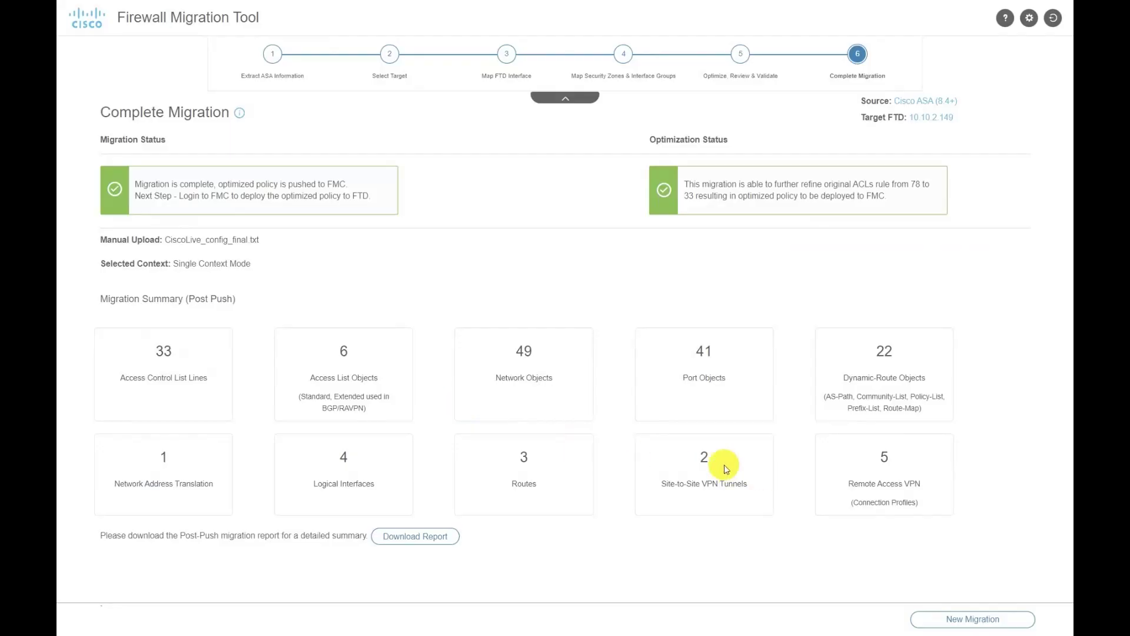
# Note the Site-to-Site and Remote Access VPN (5) counts, then download and open the post-push report
pyautogui.doubleClick(704, 458)
pyautogui.doubleClick(884, 458)
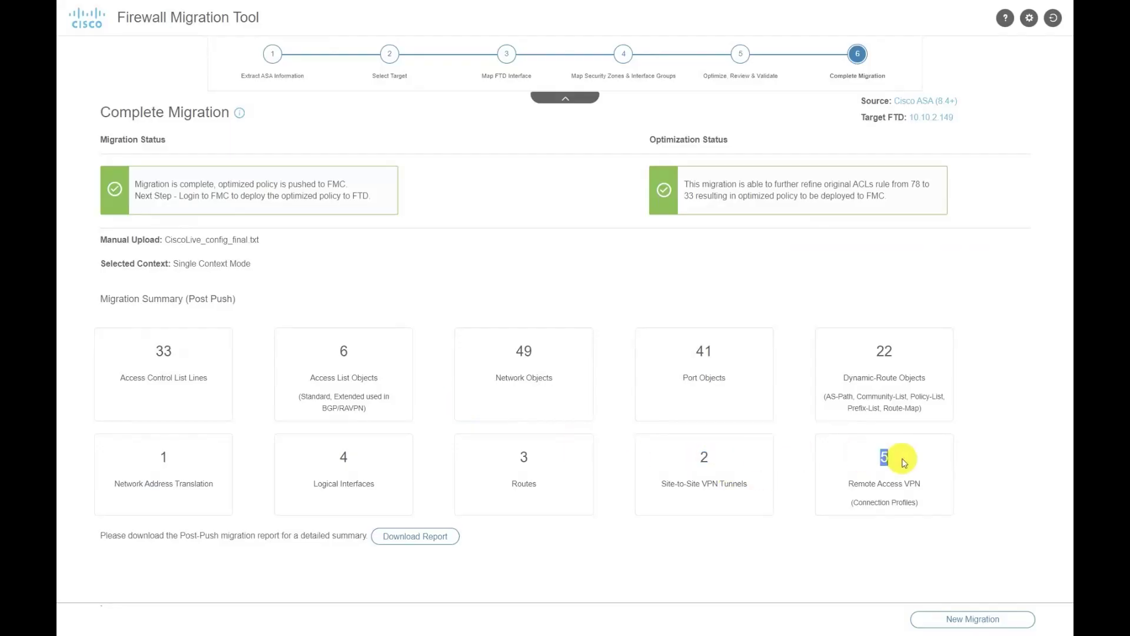
pyautogui.click(448, 539)
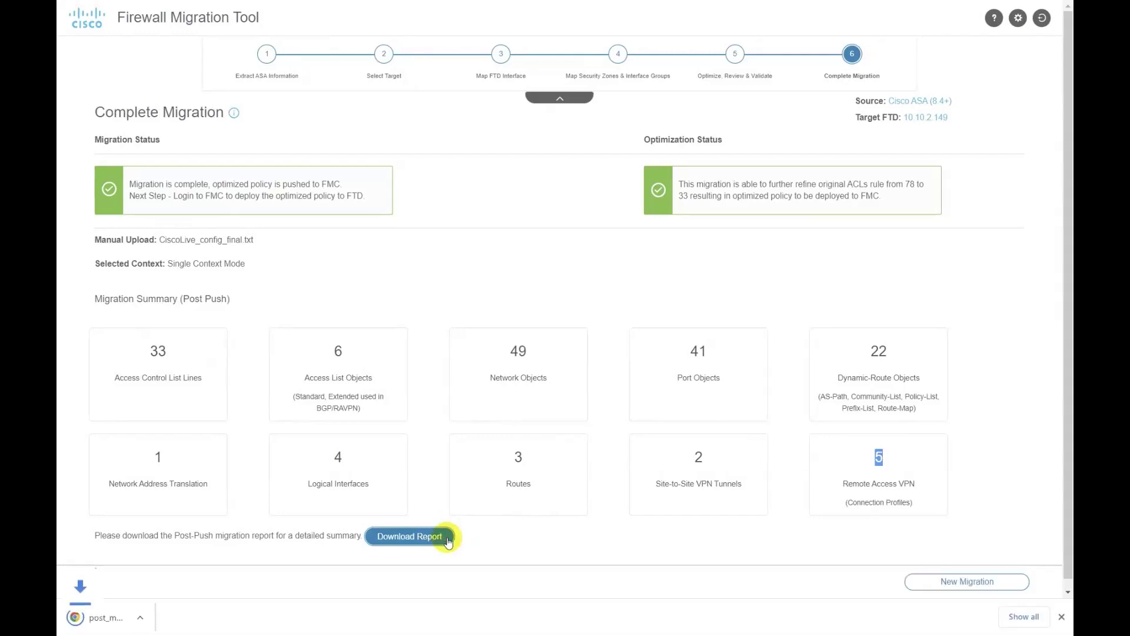
pyautogui.click(198, 617)
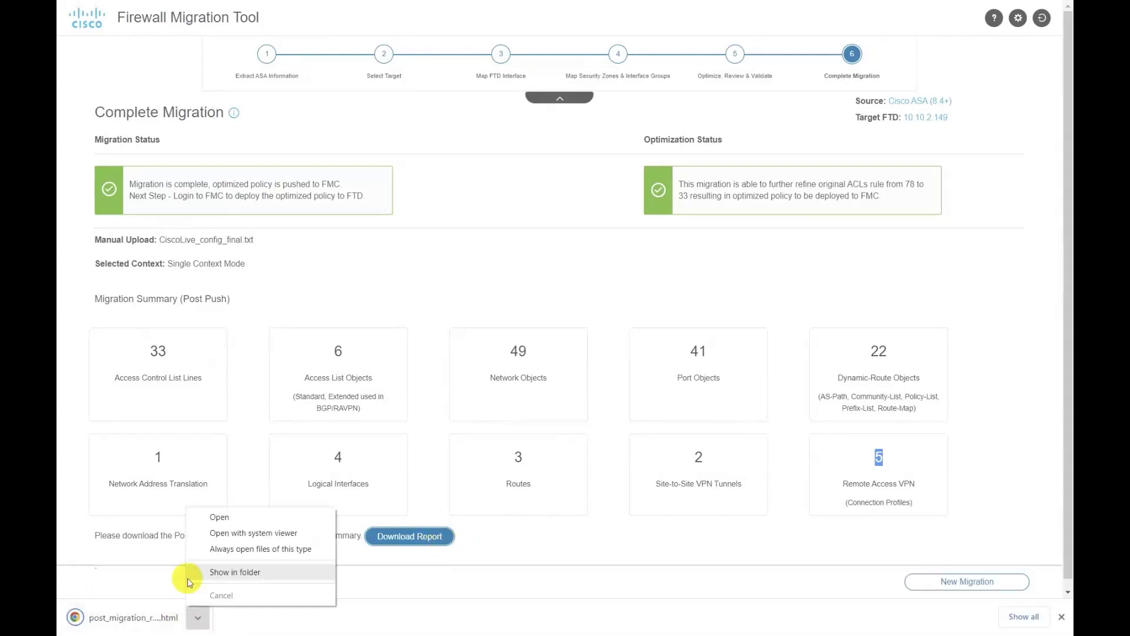
pyautogui.click(197, 523)
pyautogui.scroll(-1, 312, 373)
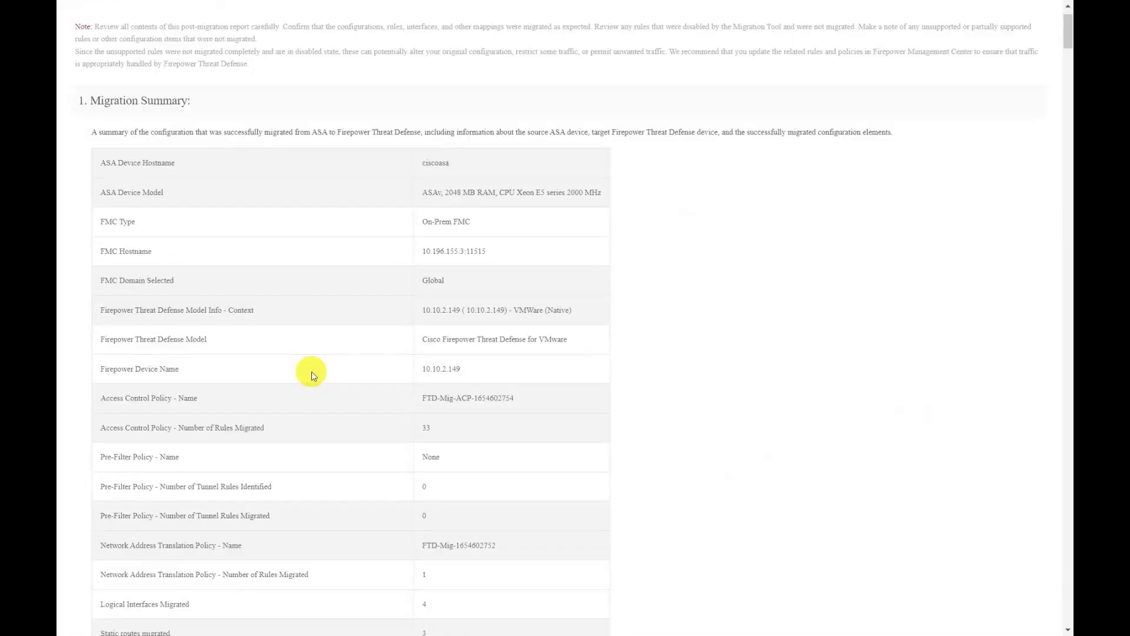
# Review the Migration Summary's Access Control Policy name and 33 migrated rules
pyautogui.scroll(-2, 312, 372)
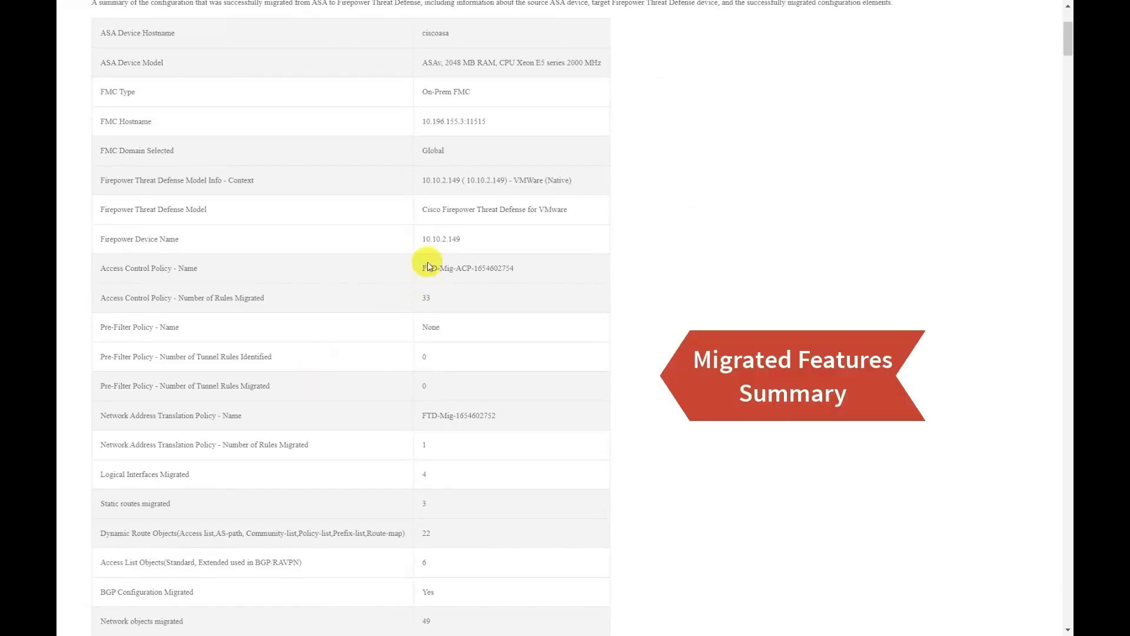
pyautogui.moveTo(421, 268); pyautogui.dragTo(523, 277)
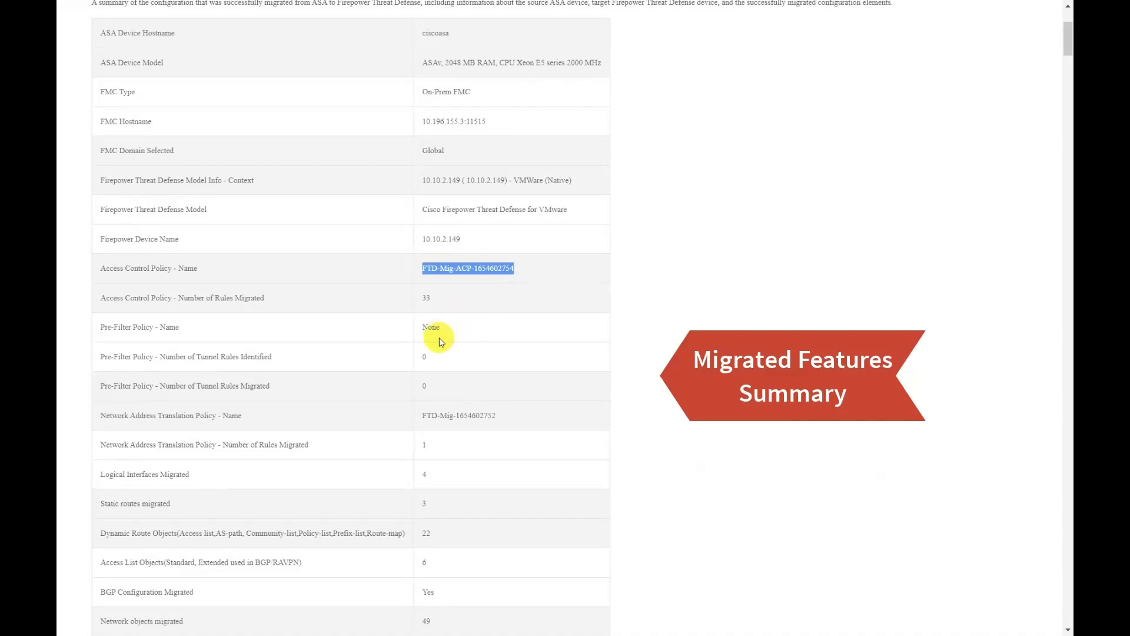
pyautogui.doubleClick(426, 297)
# Review the ACL Optimization table's 37 shadowed rules, reaching the Unreferenced Objects list
pyautogui.scroll(-10, 432, 365)
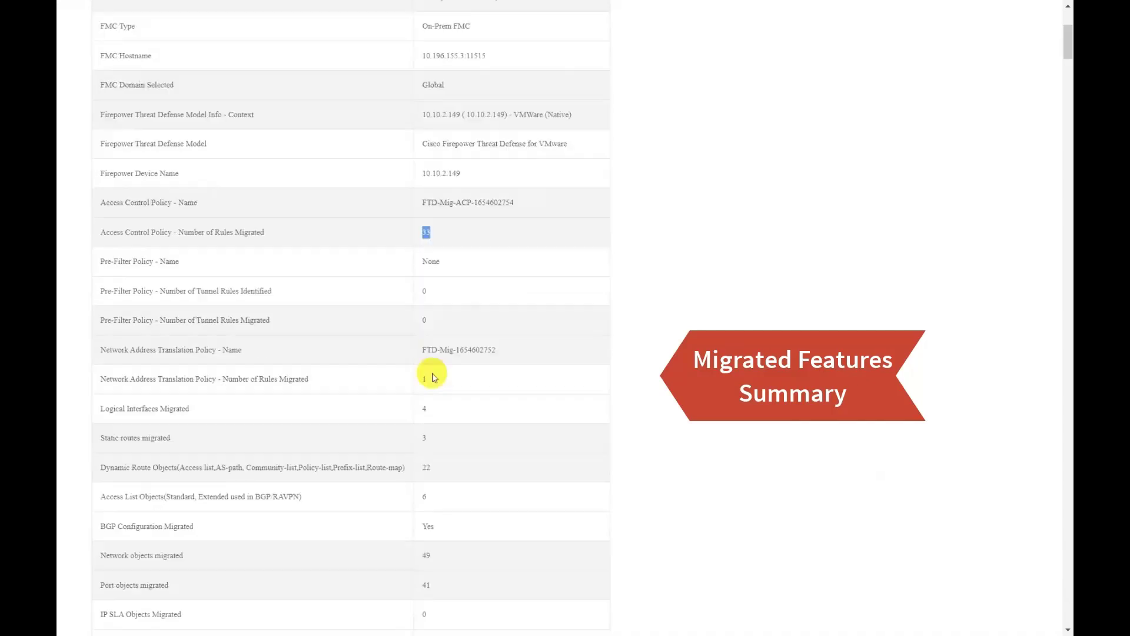
pyautogui.scroll(-20, 442, 372)
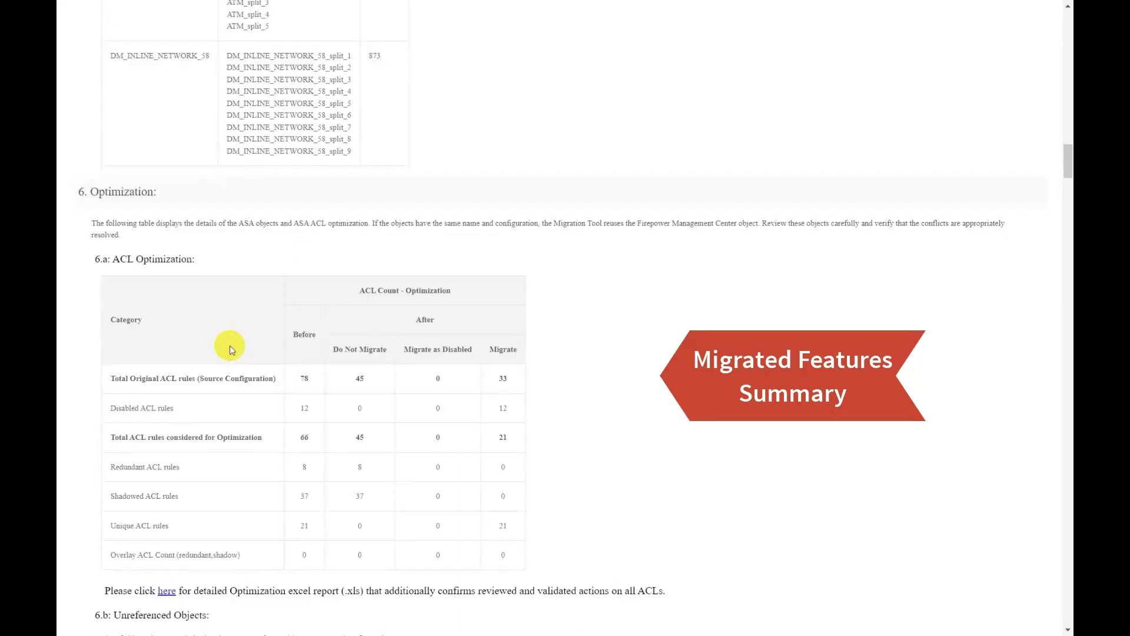
pyautogui.moveTo(113, 165); pyautogui.dragTo(193, 172)
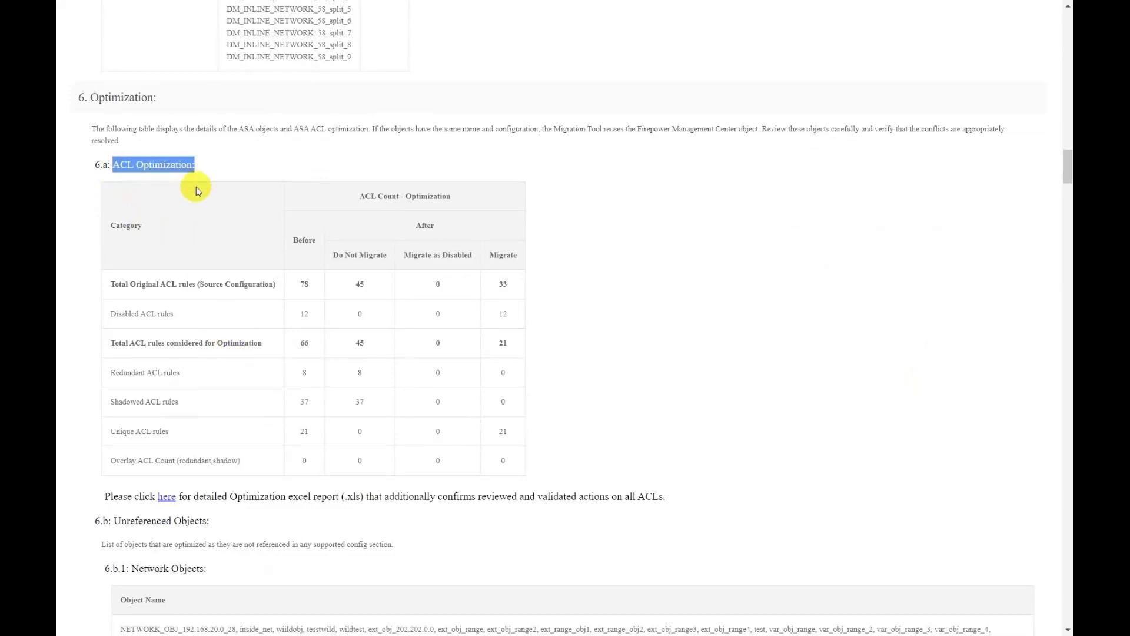
pyautogui.click(359, 375)
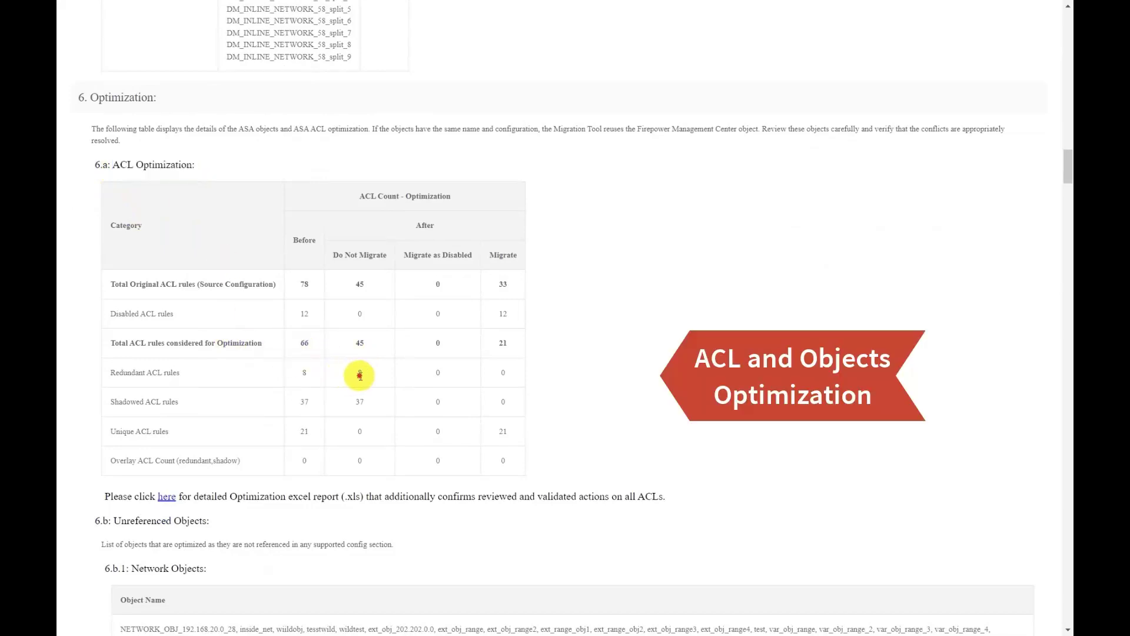
pyautogui.doubleClick(360, 402)
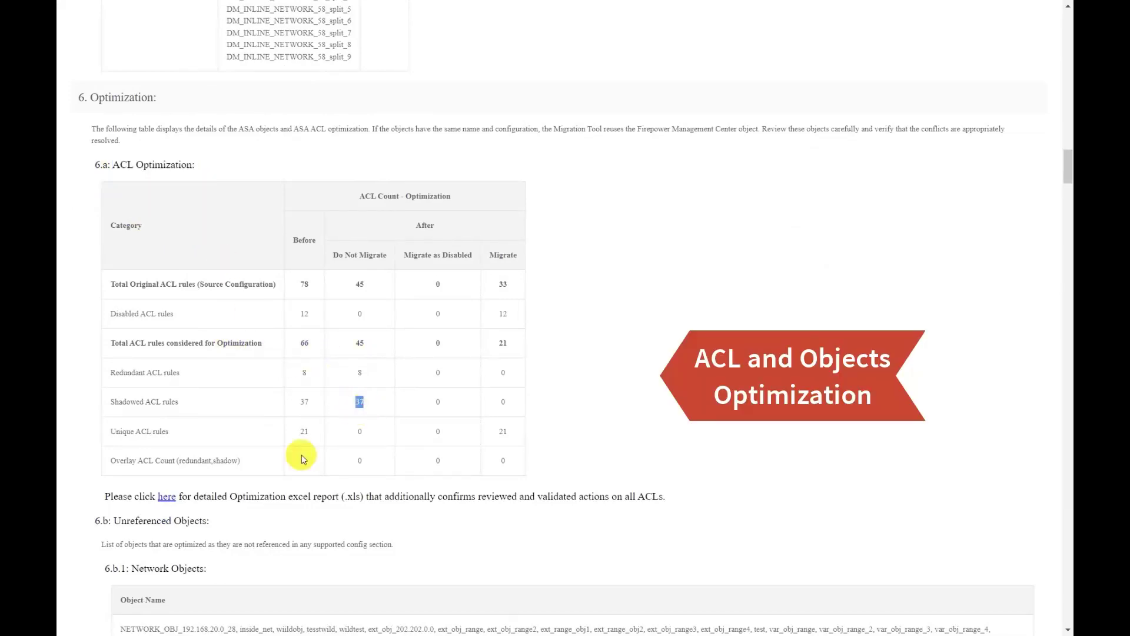
pyautogui.scroll(-5, 273, 471)
pyautogui.moveTo(121, 190); pyautogui.dragTo(207, 190)
# Review the report's 13.c Remote Access VPN section
pyautogui.scroll(-2, 172, 176)
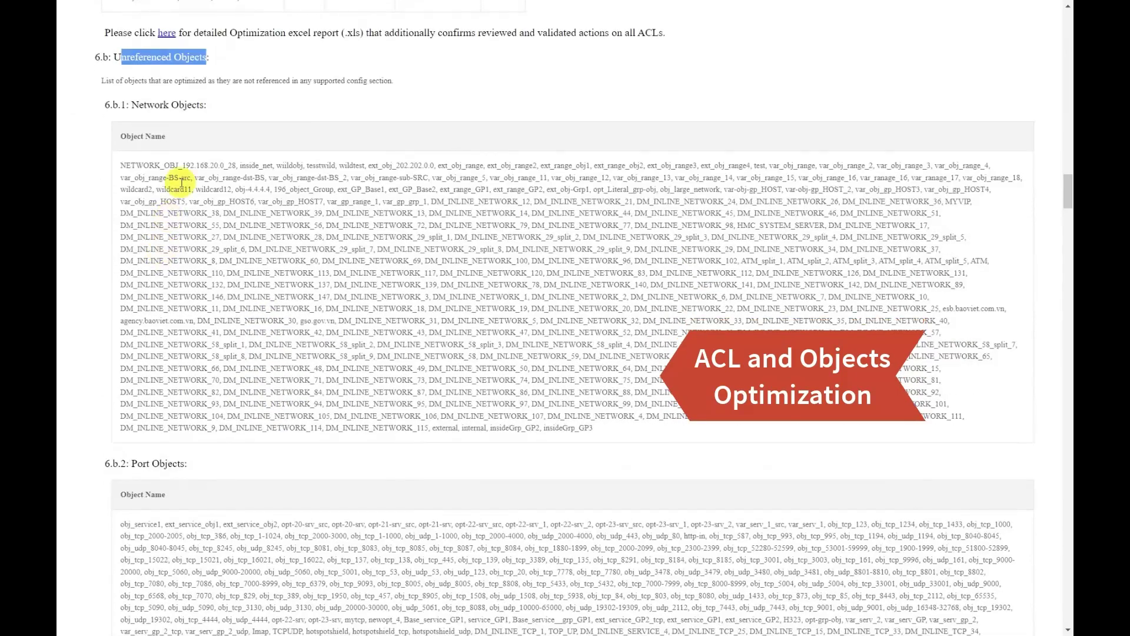
pyautogui.scroll(-3, 152, 276)
pyautogui.scroll(-7, 152, 289)
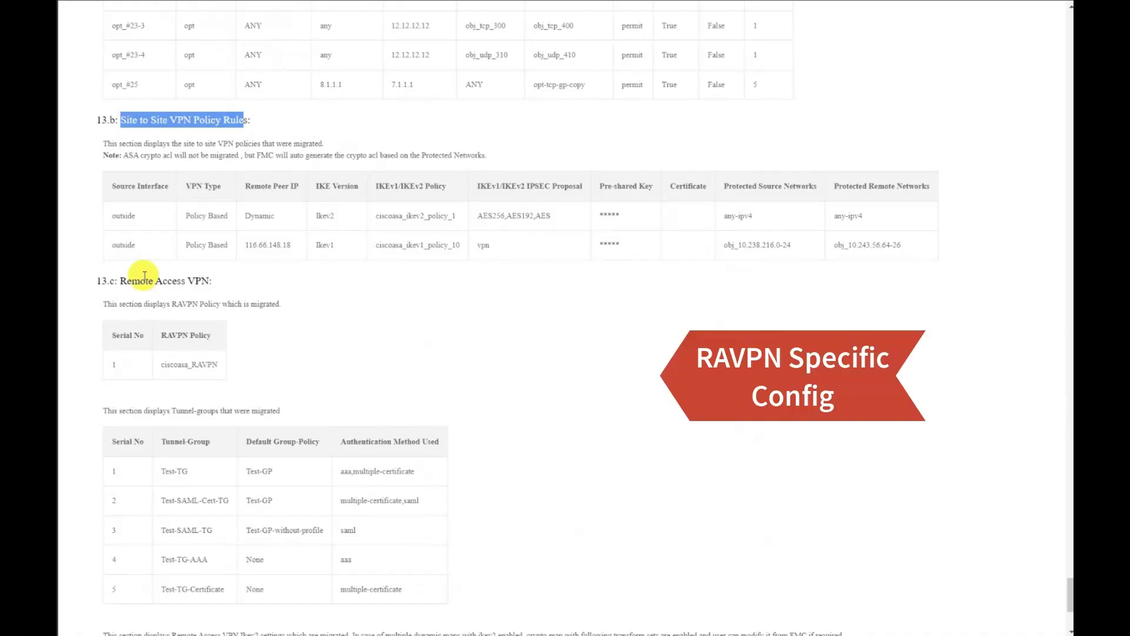
pyautogui.moveTo(145, 280); pyautogui.dragTo(221, 291)
pyautogui.click(213, 293)
pyautogui.scroll(-5, 214, 293)
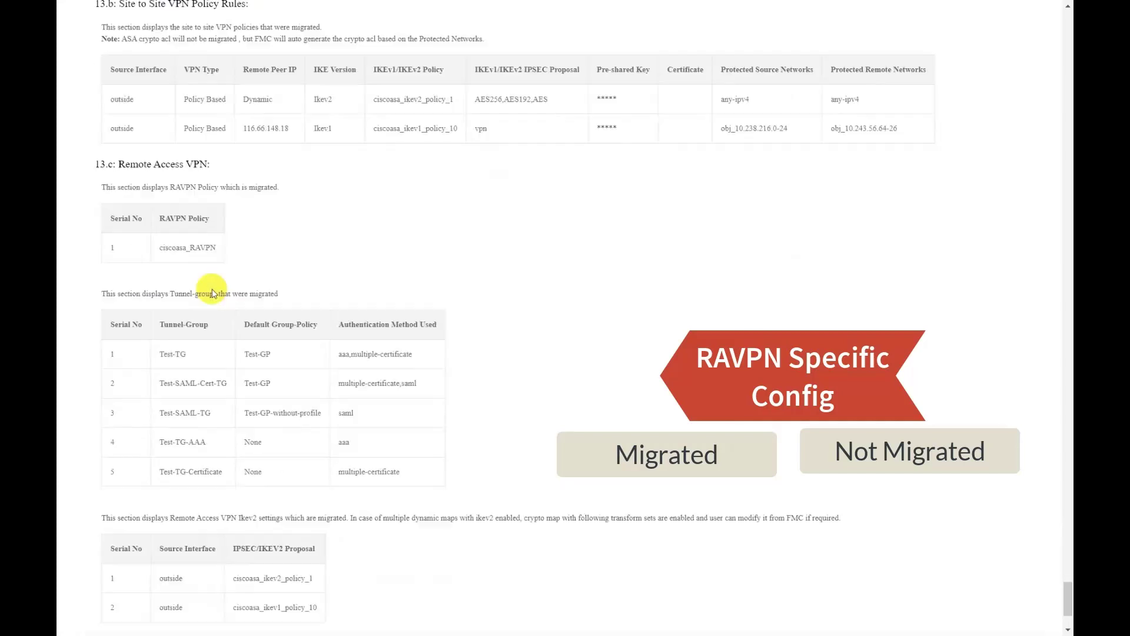
pyautogui.moveTo(157, 216); pyautogui.dragTo(219, 324)
pyautogui.scroll(-1, 219, 325)
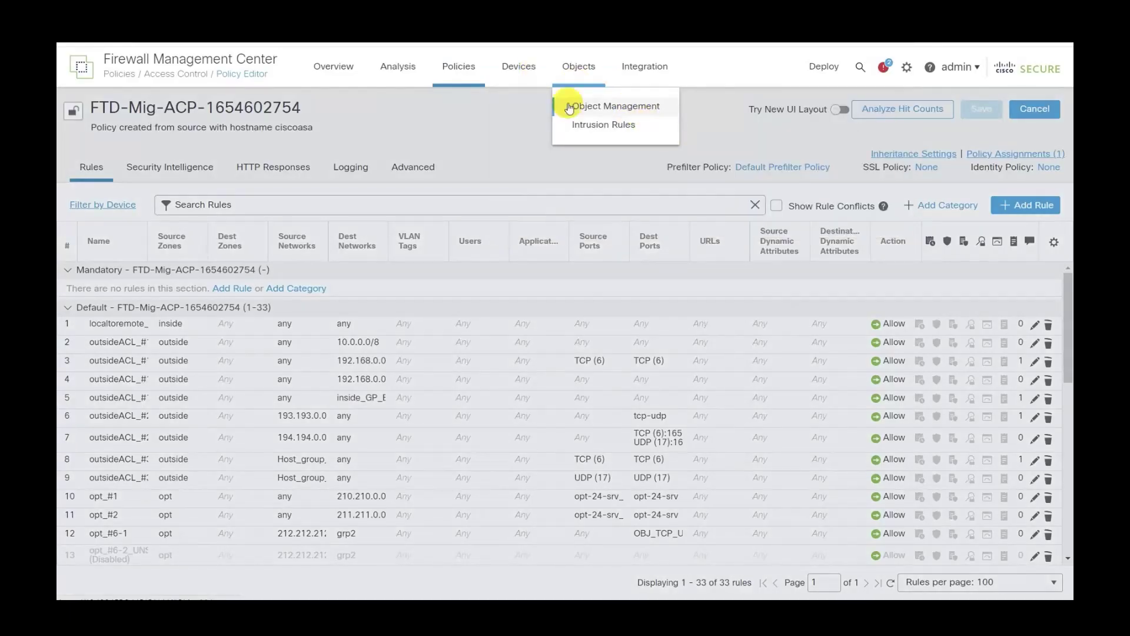
# In FMC, edit the migrated remote access VPN policy under Devices > VPN > Remote Access
pyautogui.moveTo(517, 71)
pyautogui.click(674, 146)
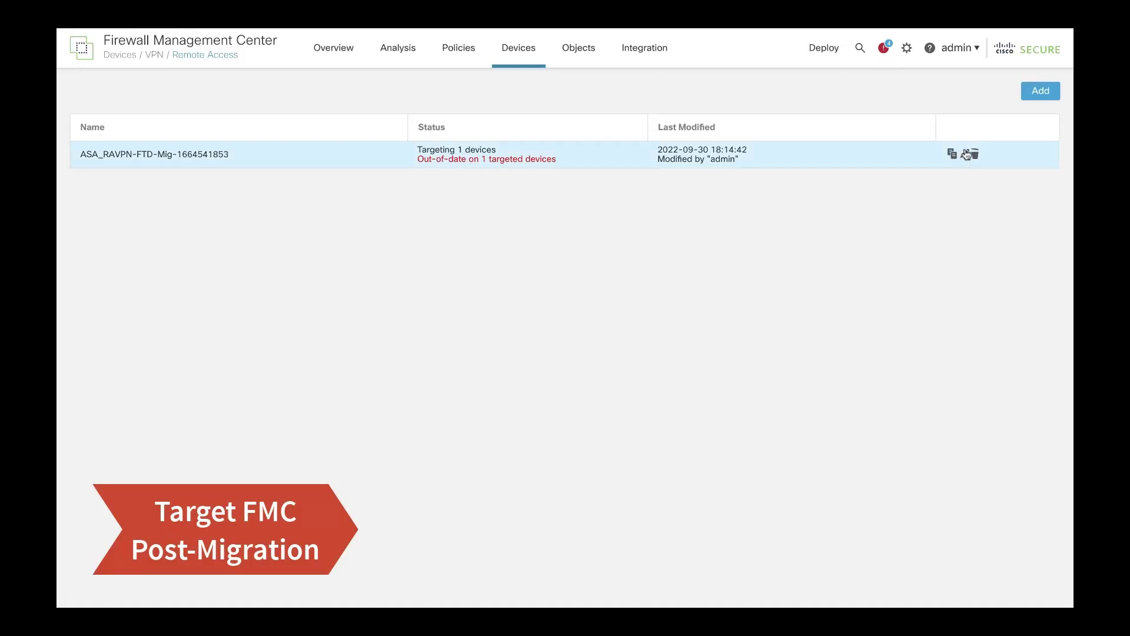
pyautogui.click(963, 151)
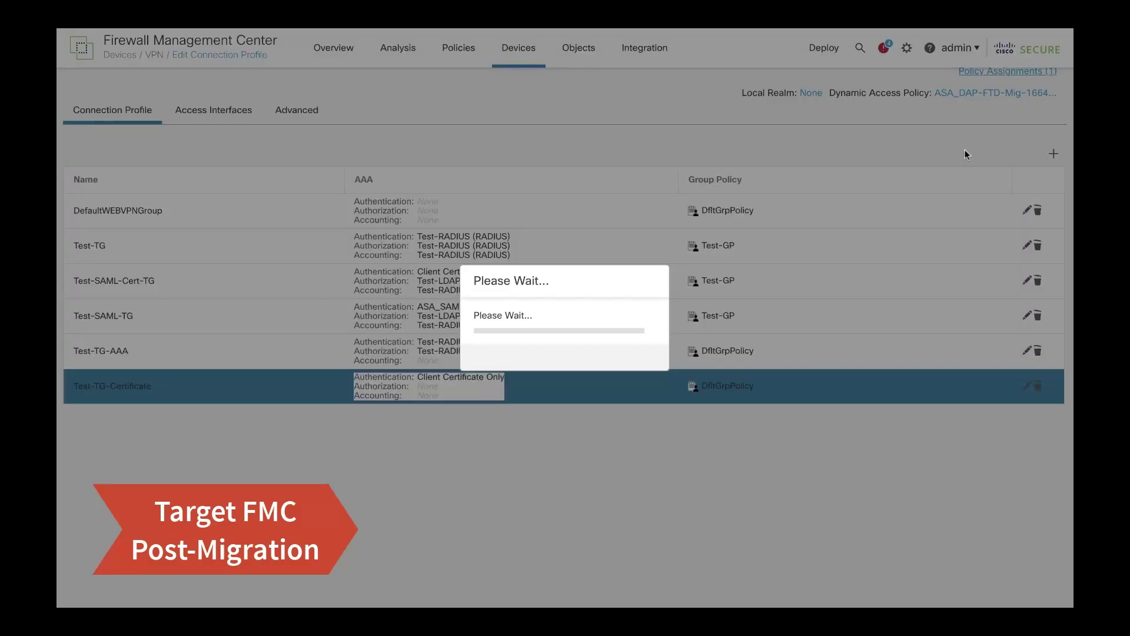